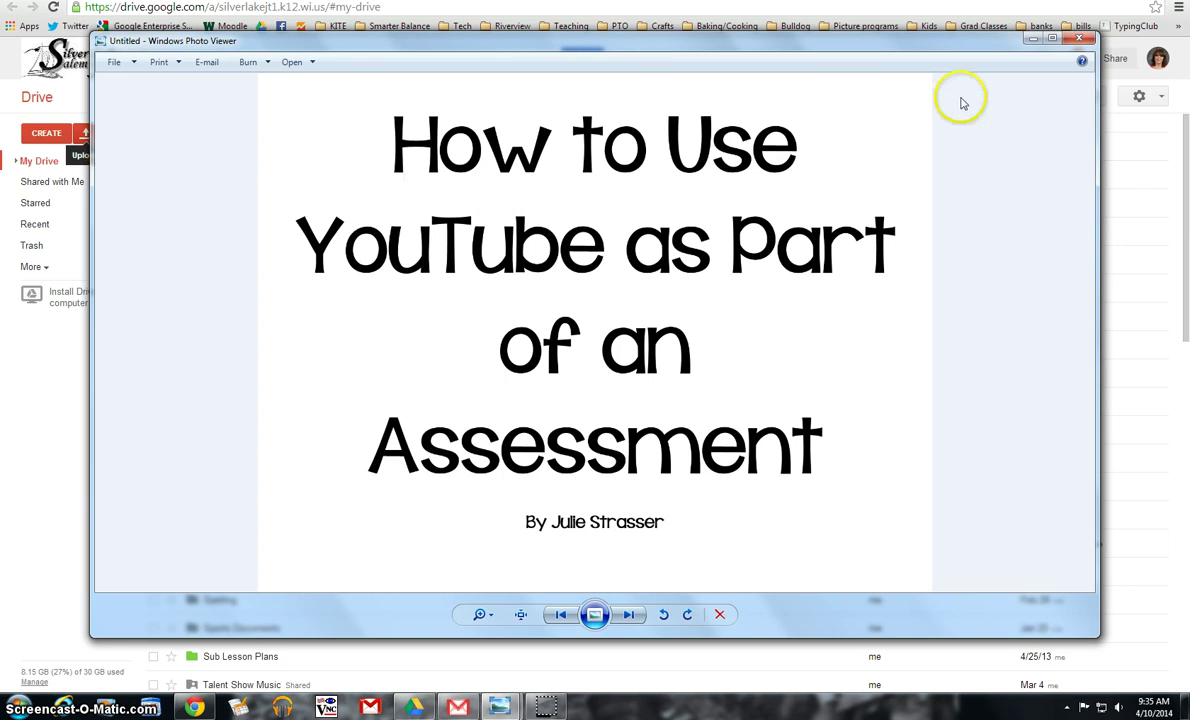
# Step: Close the How to Use YouTube title slide in Windows Photo Viewer to reveal My Drive
pyautogui.click(1080, 40)
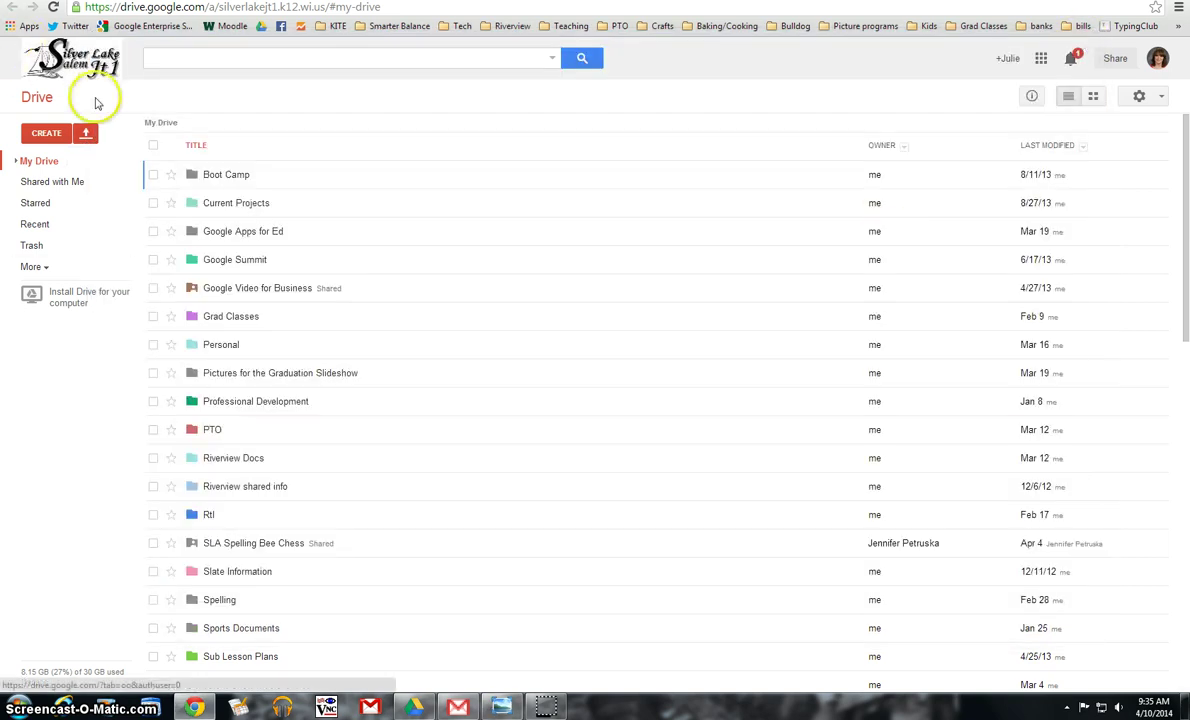
# Step: Create a new Form from Drive titled 'The Water Cycle' with the Blue Birds theme
pyautogui.click(50, 134)
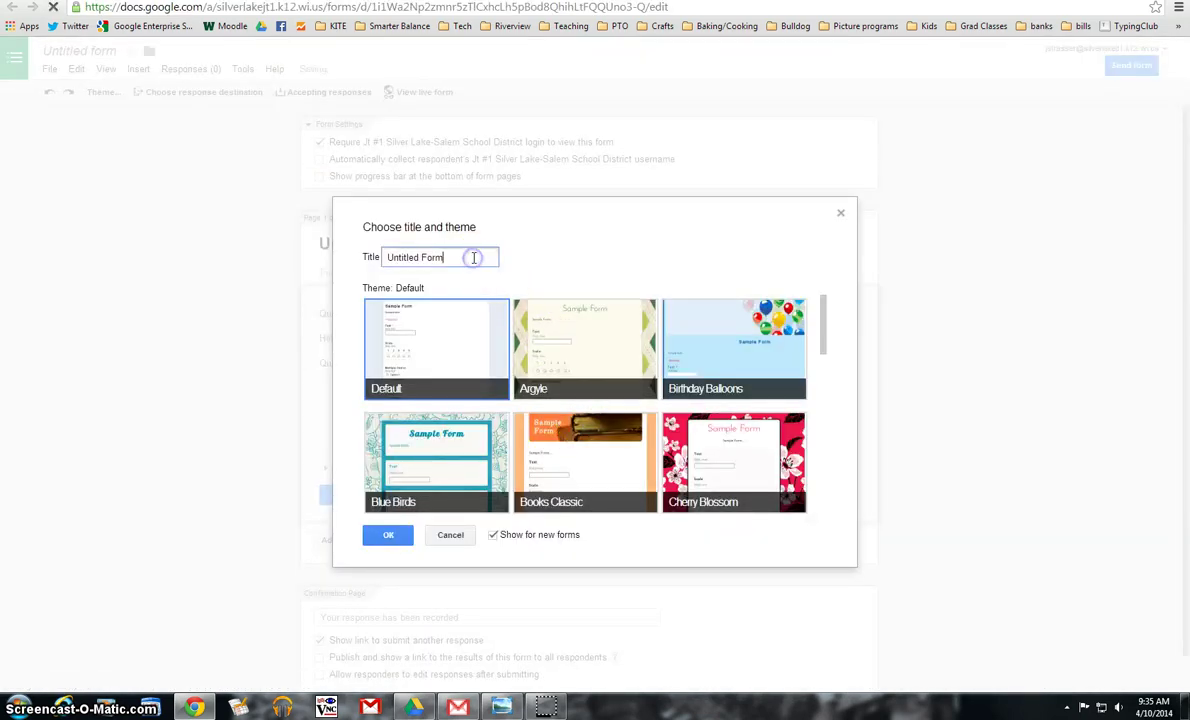
pyautogui.press('BackSpace')
pyautogui.press('BackSpace')
pyautogui.press('BackSpace')
pyautogui.press('BackSpace')
pyautogui.press('BackSpace')
pyautogui.press('BackSpace')
pyautogui.press('BackSpace')
pyautogui.press('BackSpace')
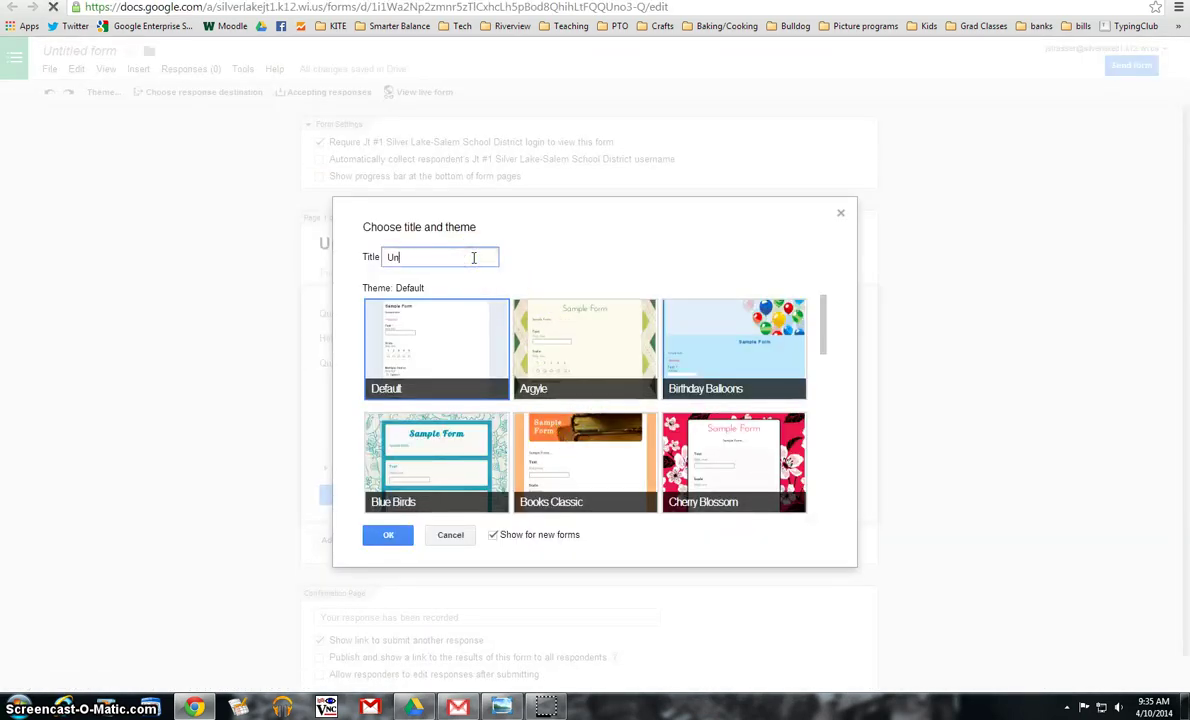
pyautogui.press('BackSpace')
pyautogui.press('BackSpace')
pyautogui.write('The Water Cycle')
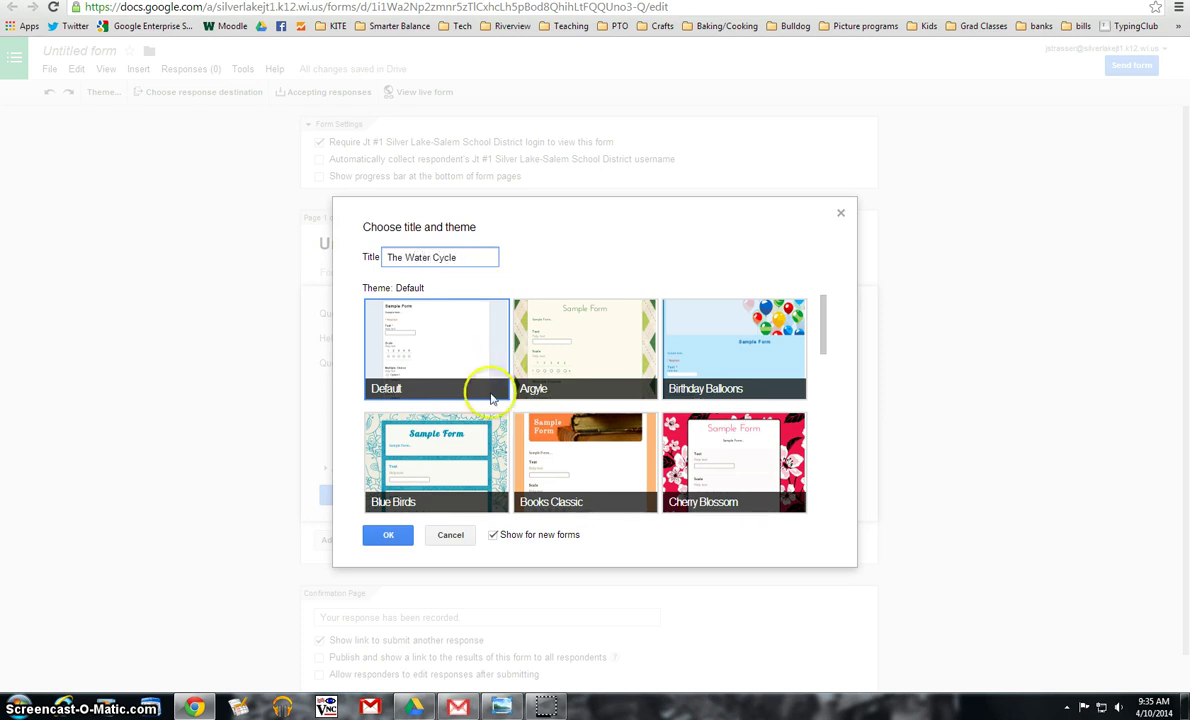
pyautogui.click(455, 430)
pyautogui.click(386, 537)
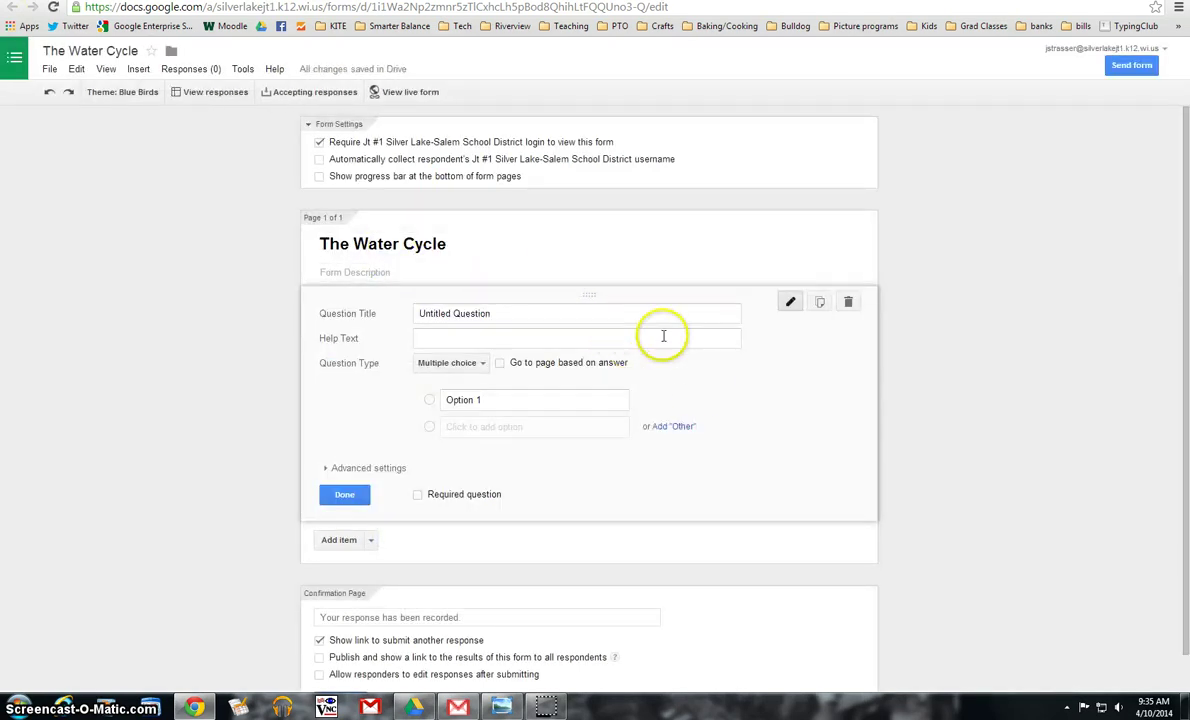
# Step: Delete the default untitled question, add a Video item, and switch to the Bill Nye YouTube tab
pyautogui.click(847, 302)
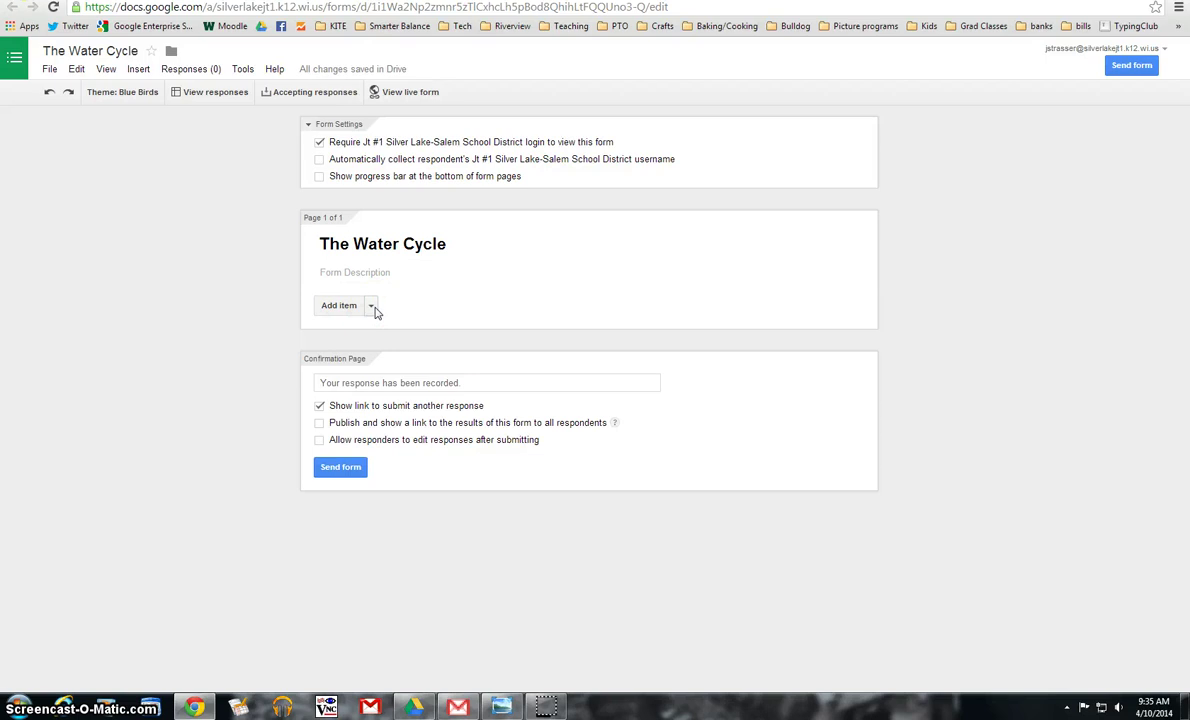
pyautogui.click(376, 312)
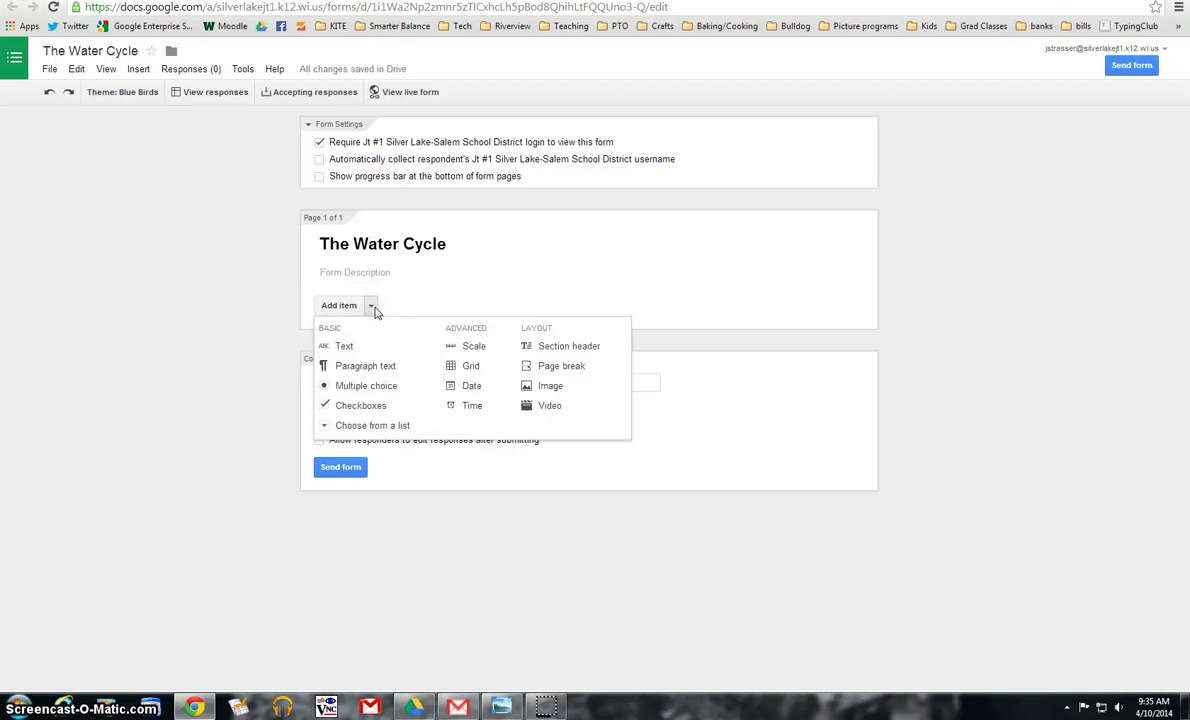
pyautogui.click(553, 407)
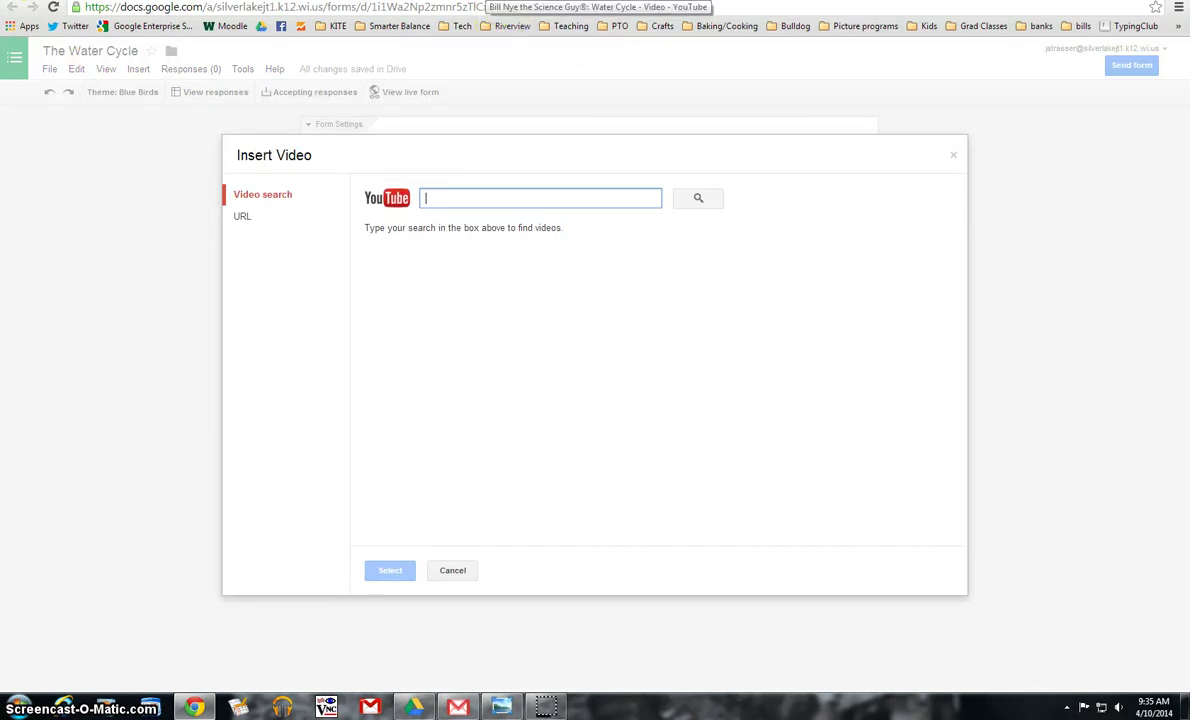
pyautogui.click(485, 1)
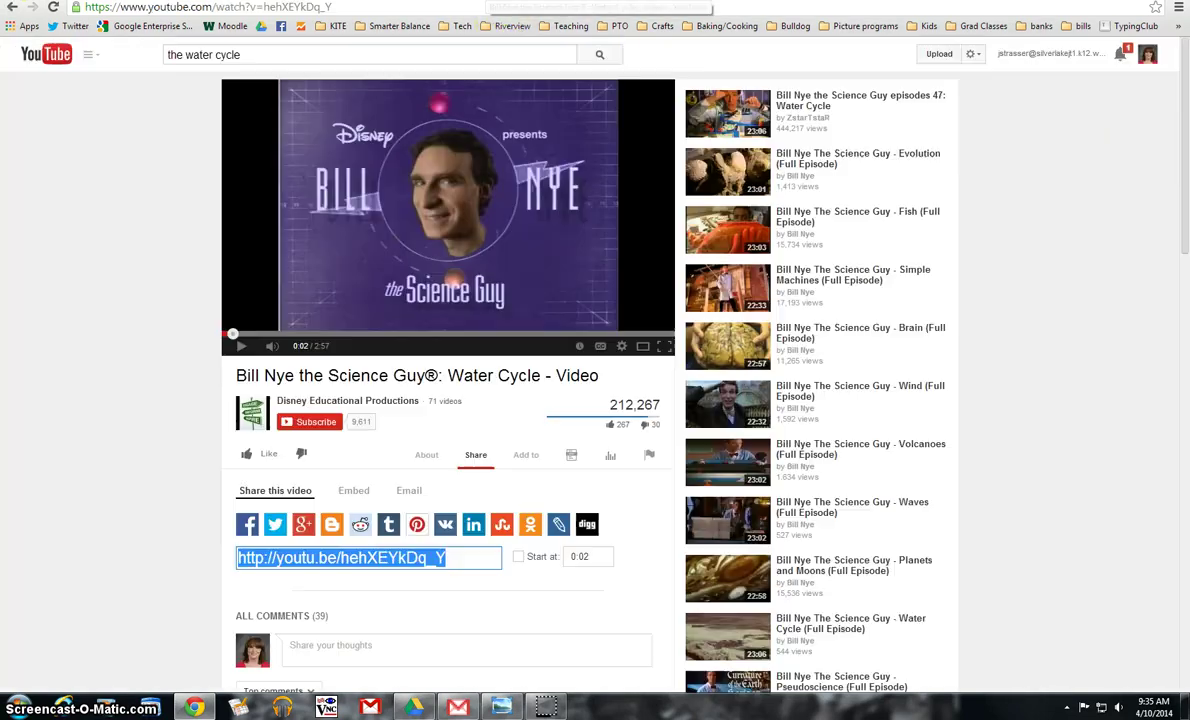
# Step: Copy the share URL of the Bill Nye Water Cycle video
pyautogui.rightClick(438, 557)
pyautogui.click(462, 377)
# Step: Paste the copied link into the Insert Video search and insert the Bill Nye Water Cycle result
pyautogui.click(760, 3)
pyautogui.click(503, 198)
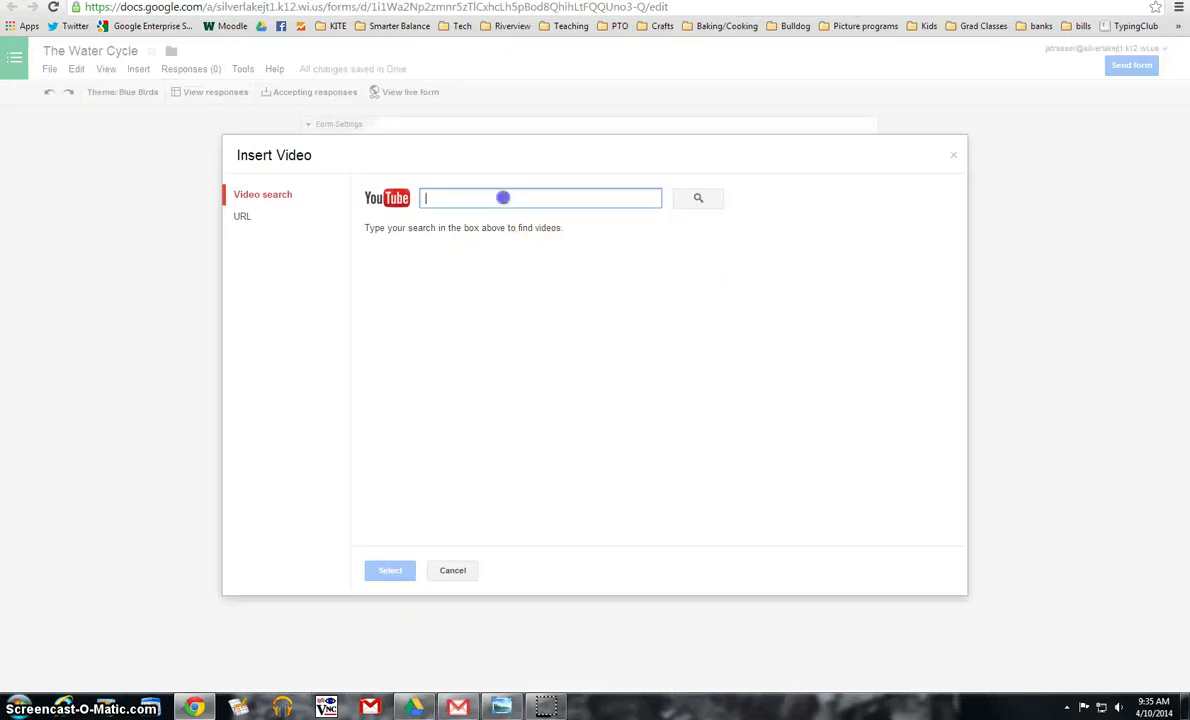
pyautogui.rightClick(503, 198)
pyautogui.click(539, 283)
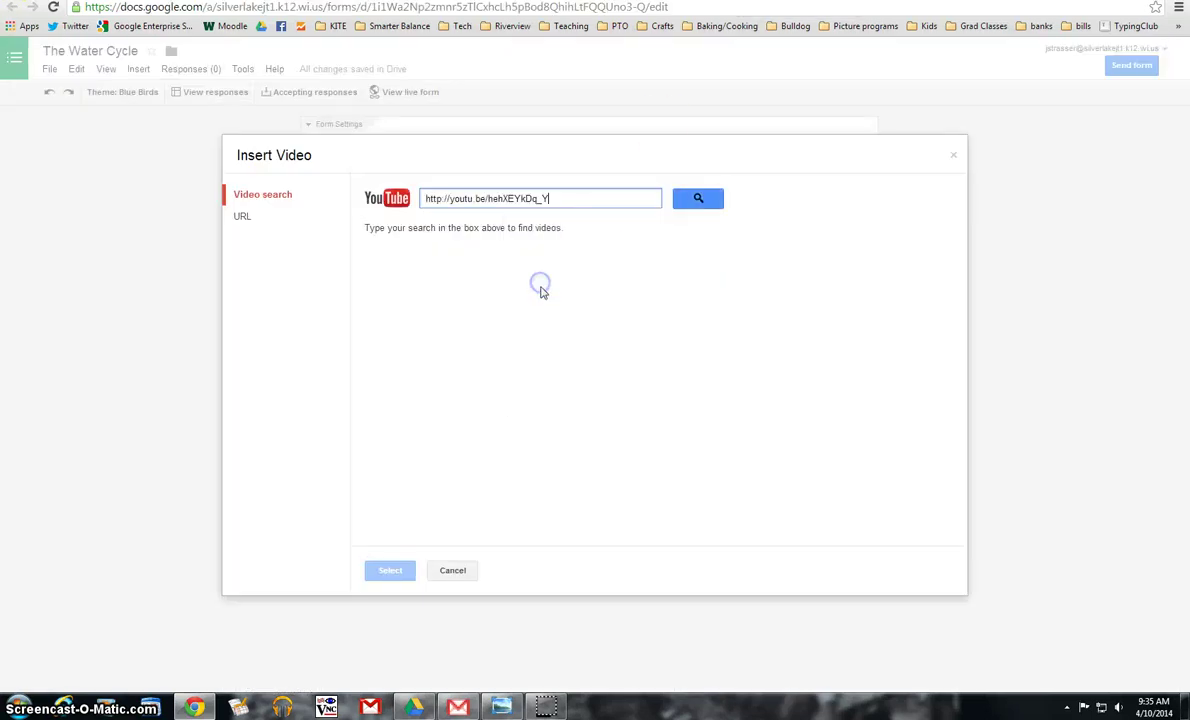
pyautogui.click(698, 200)
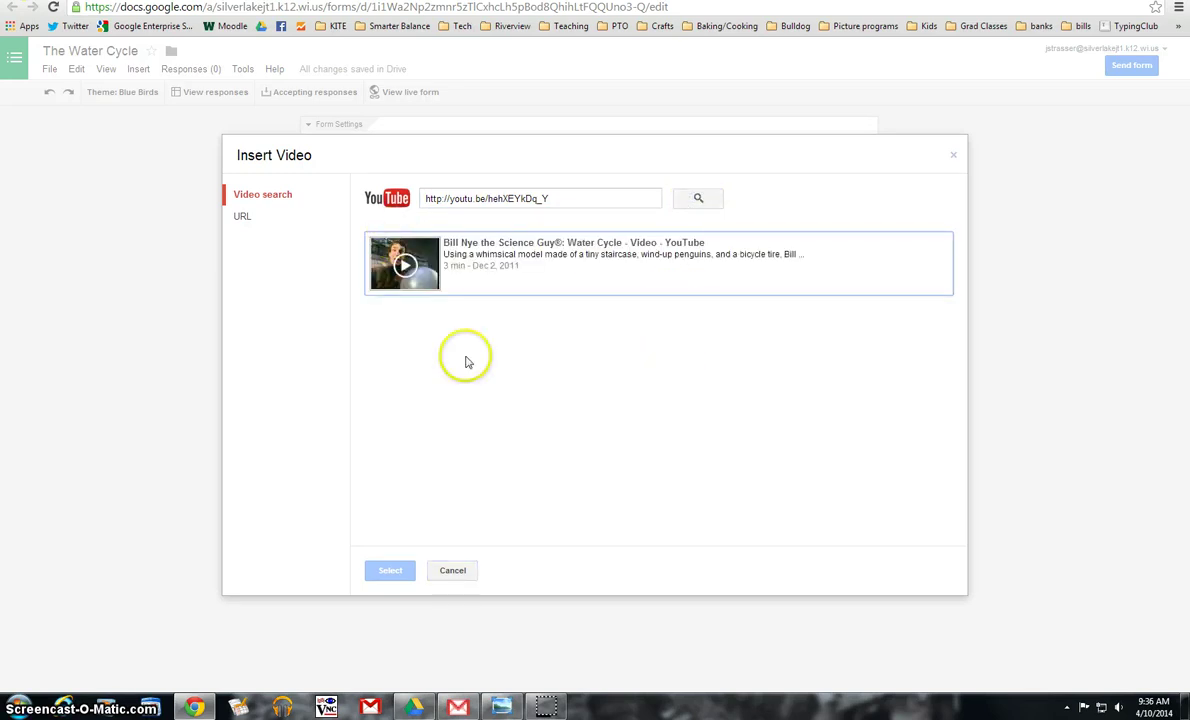
pyautogui.click(463, 285)
pyautogui.click(392, 566)
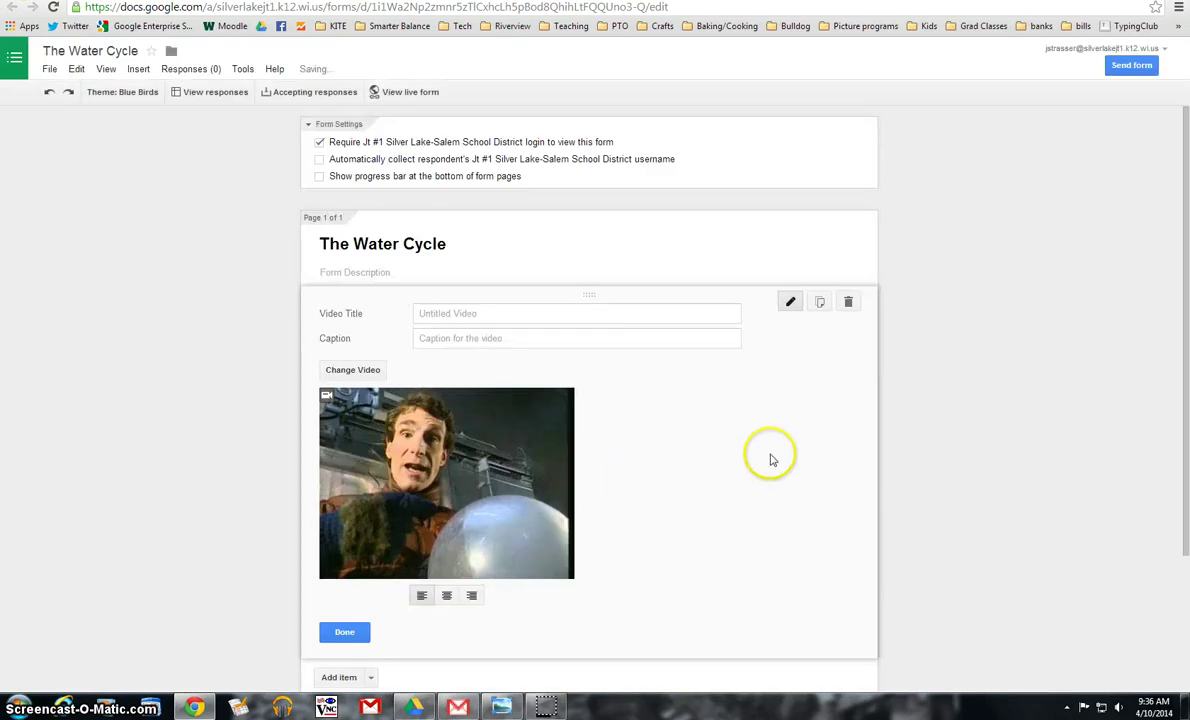
# Step: Title the video item 'Please Watch Bill Nye Video' and finish editing it
pyautogui.scroll(-2, 770, 455)
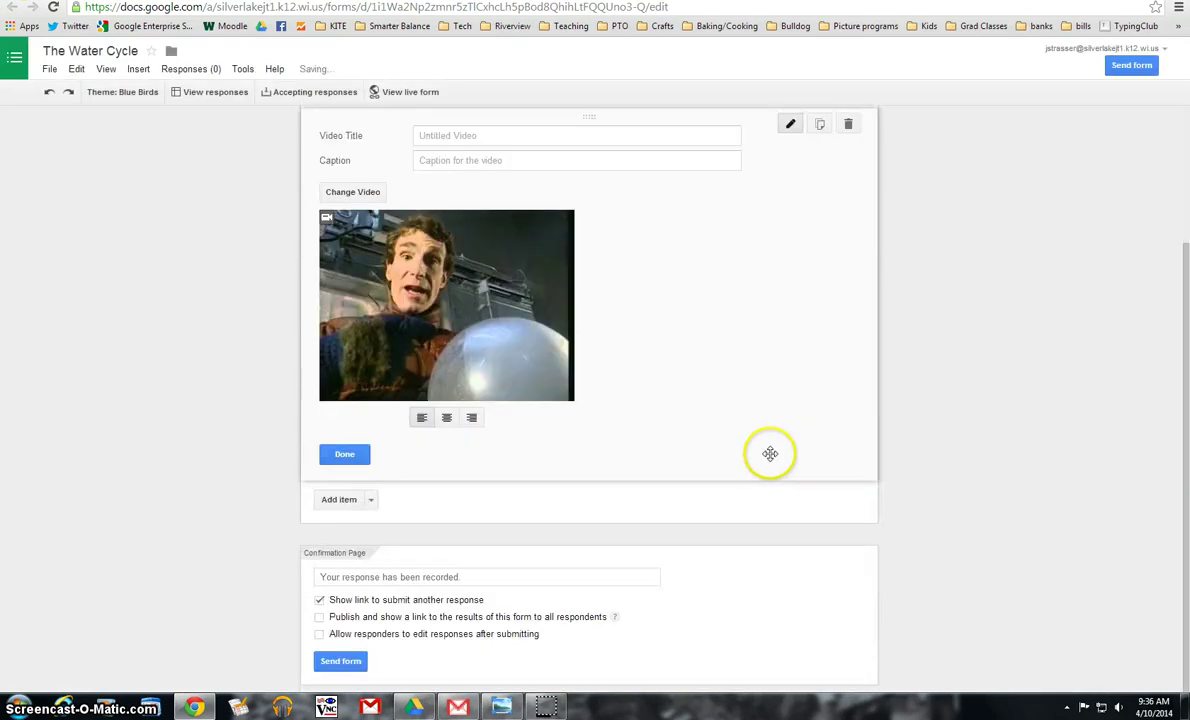
pyautogui.click(484, 161)
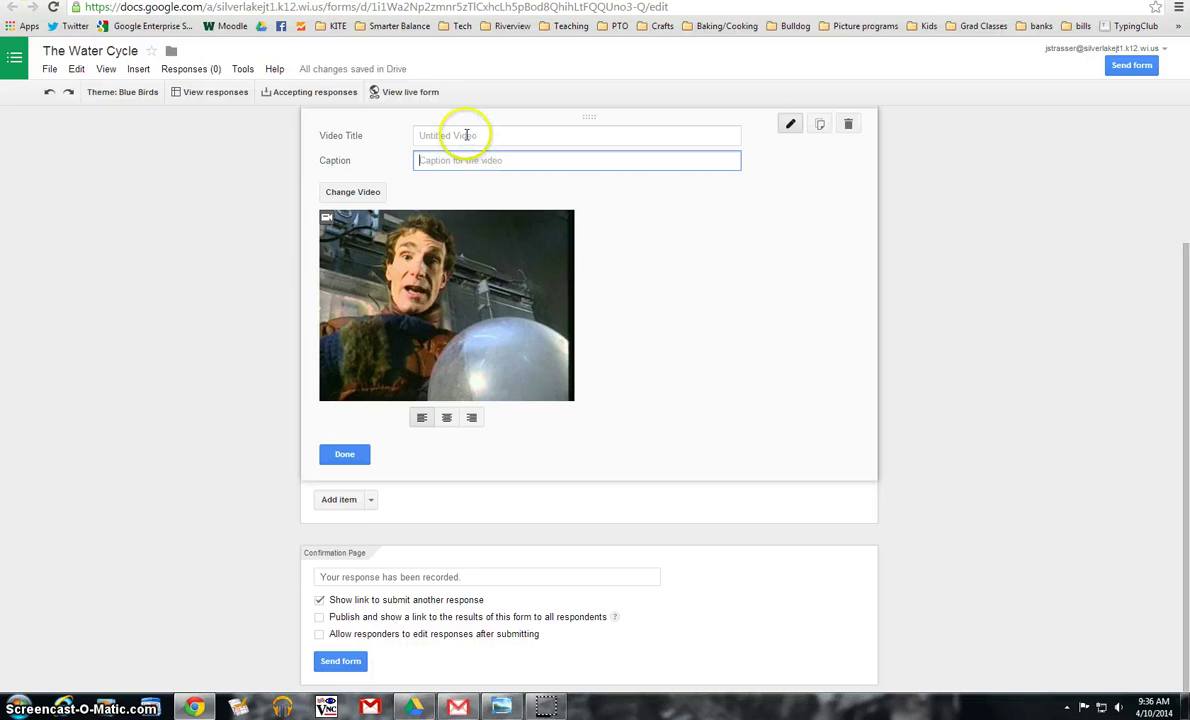
pyautogui.click(465, 135)
pyautogui.write('Pl')
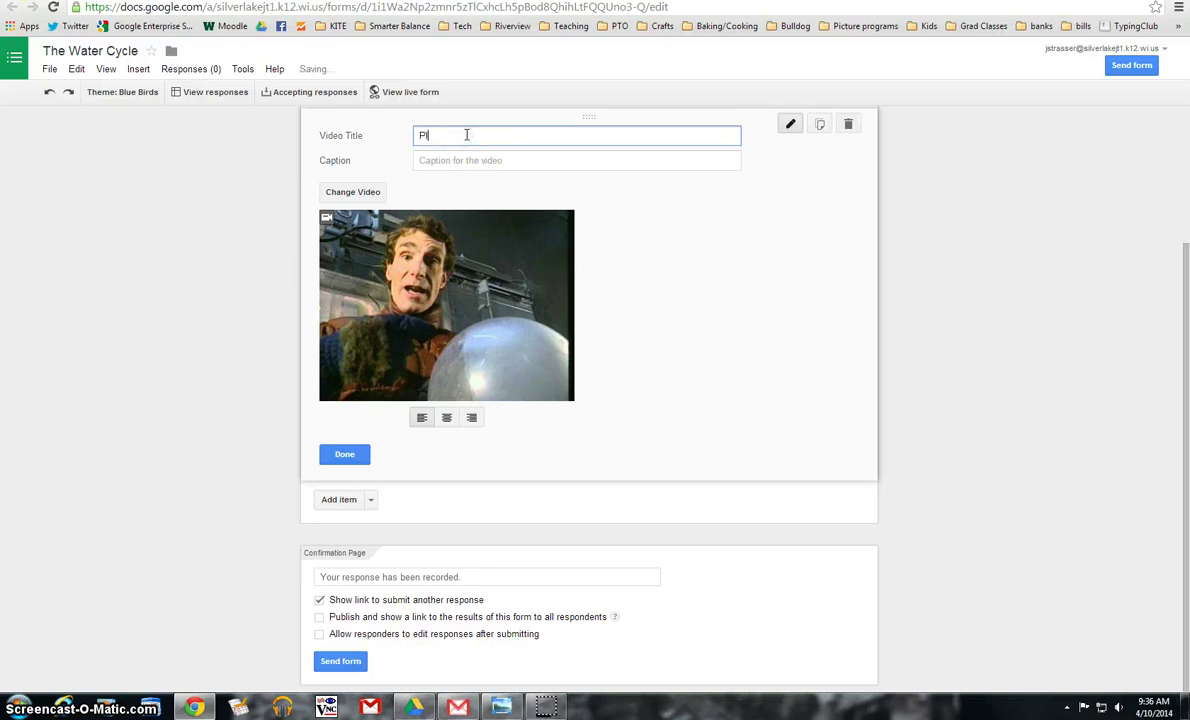
pyautogui.write('ease Watch Bill Nye Video')
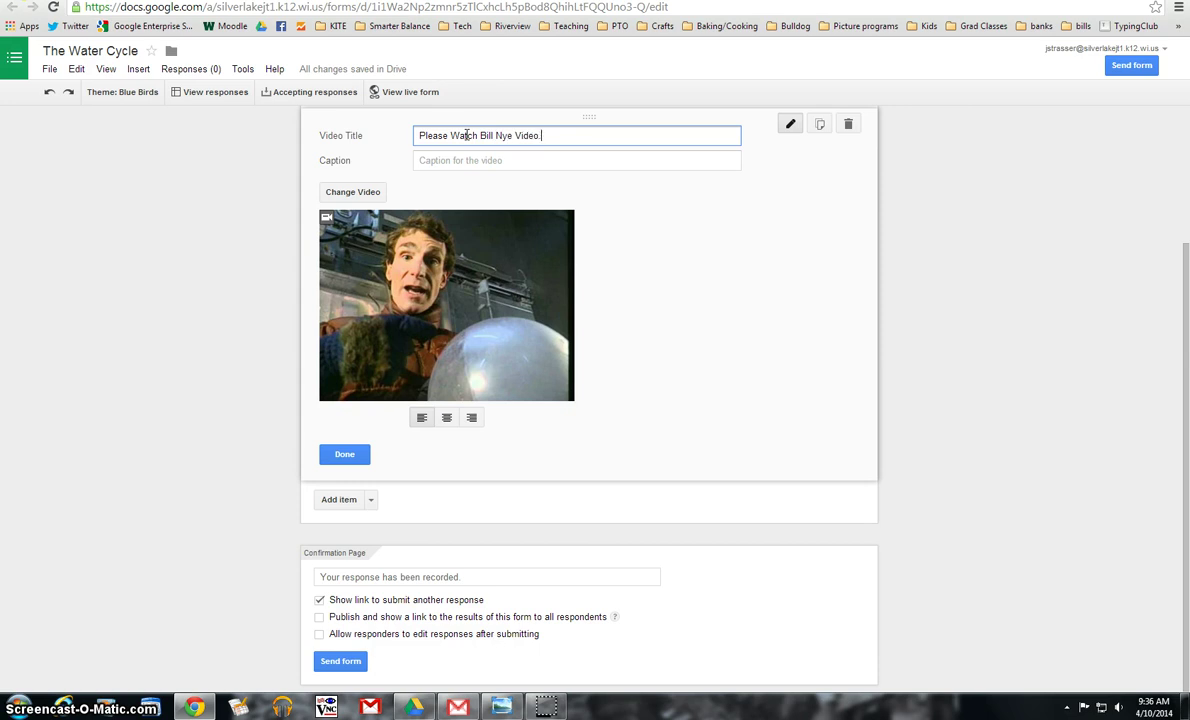
pyautogui.click(342, 455)
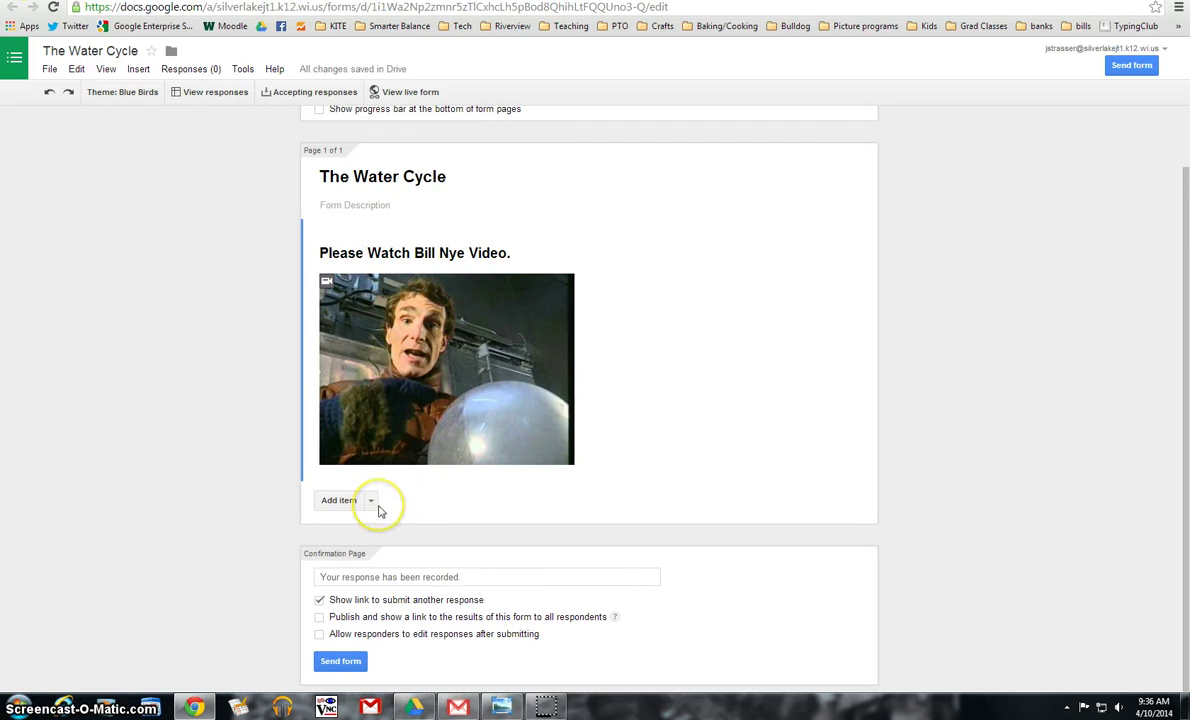
# Step: Add a multiple-choice question titled 'Condensation is the opposite of'
pyautogui.click(370, 500)
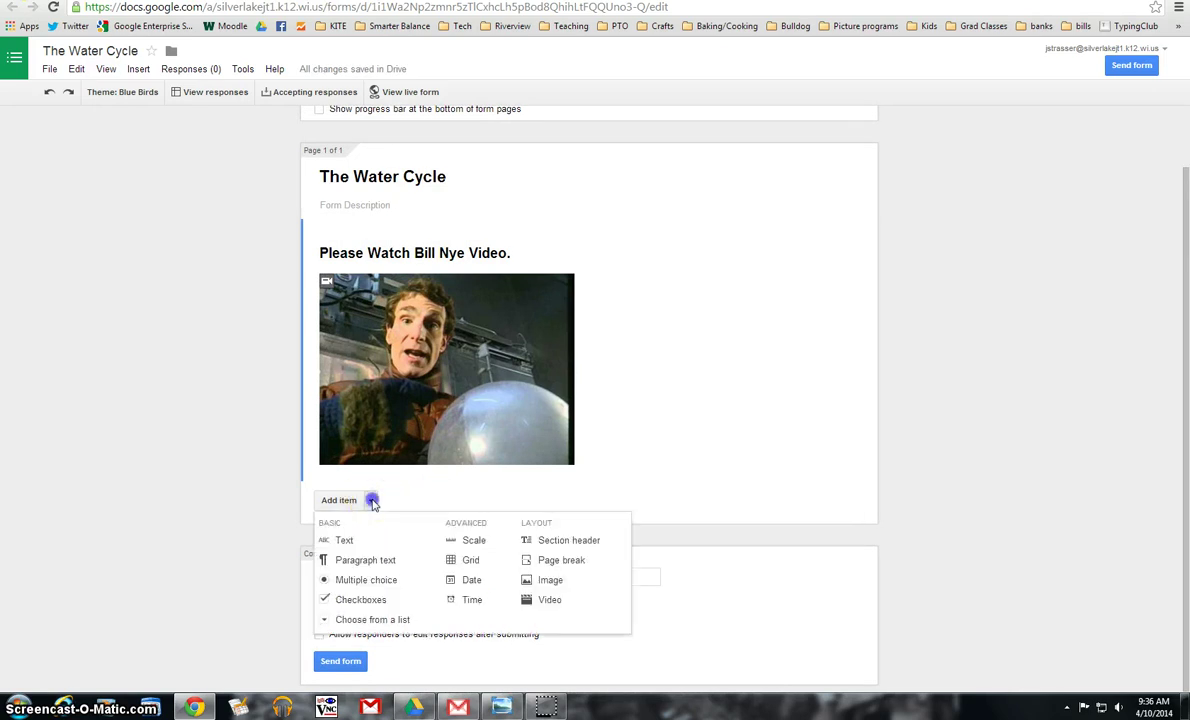
pyautogui.click(379, 584)
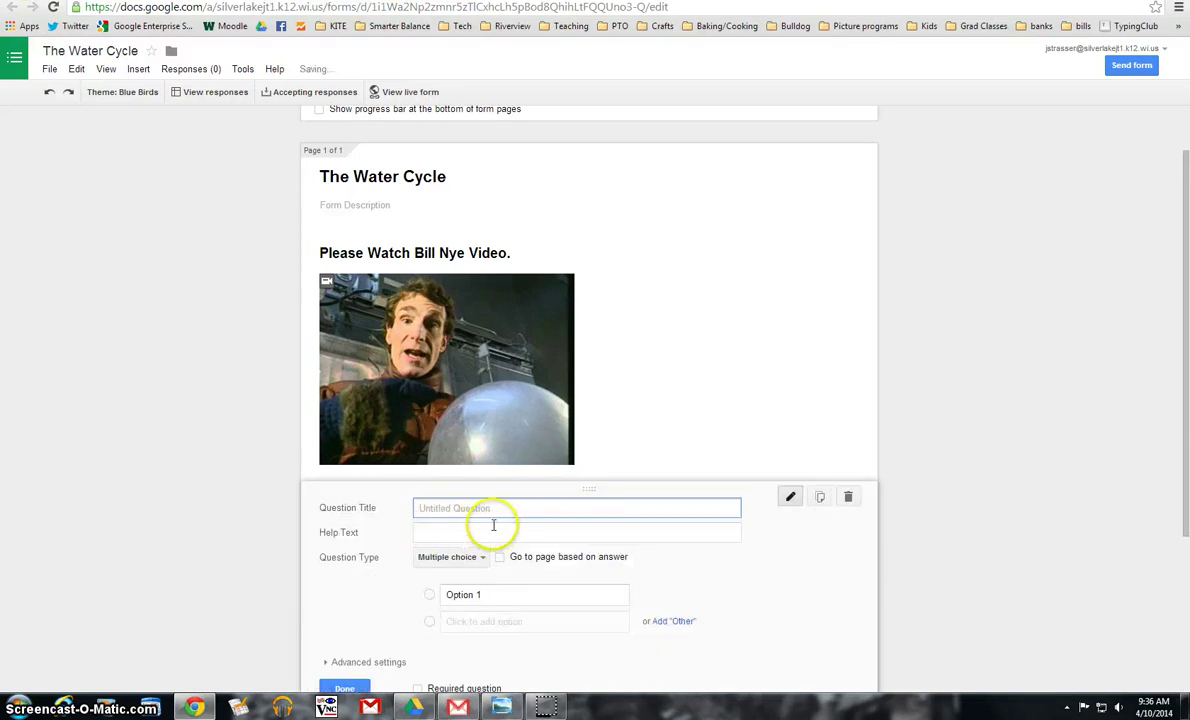
pyautogui.write('Condensation is the')
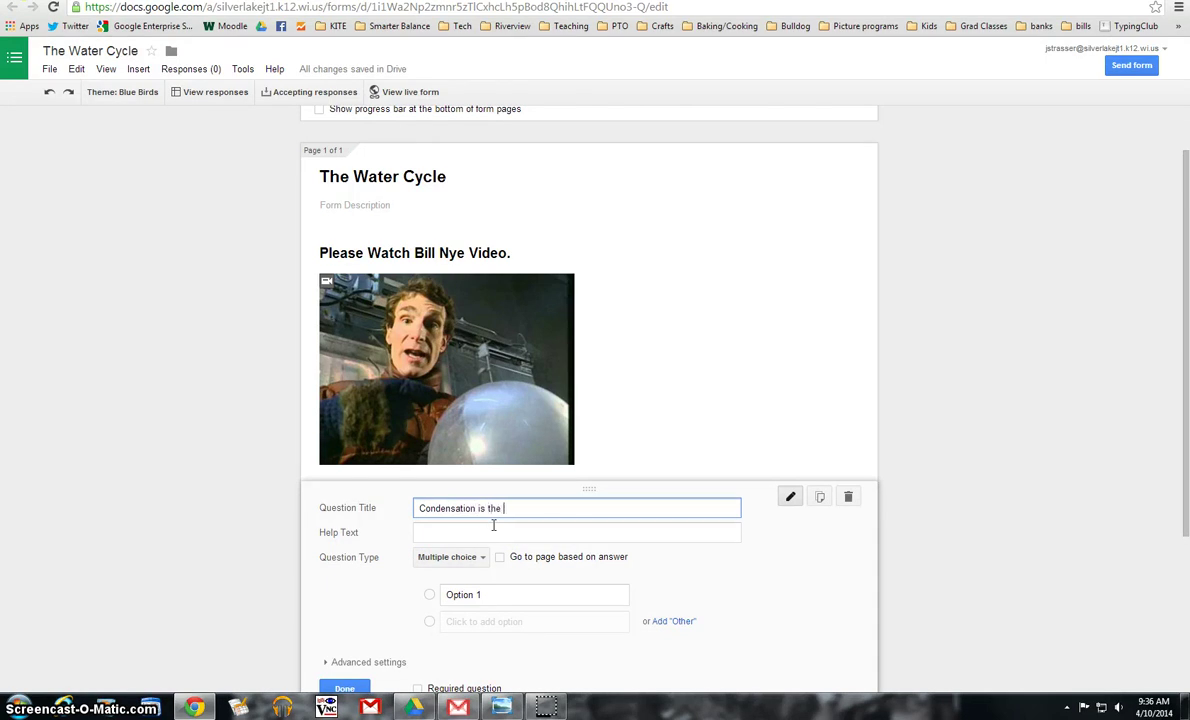
pyautogui.write(' opposite of........')
# Step: Give it answers precipitation, osmosis and evaporation, and mark it required
pyautogui.click(491, 590)
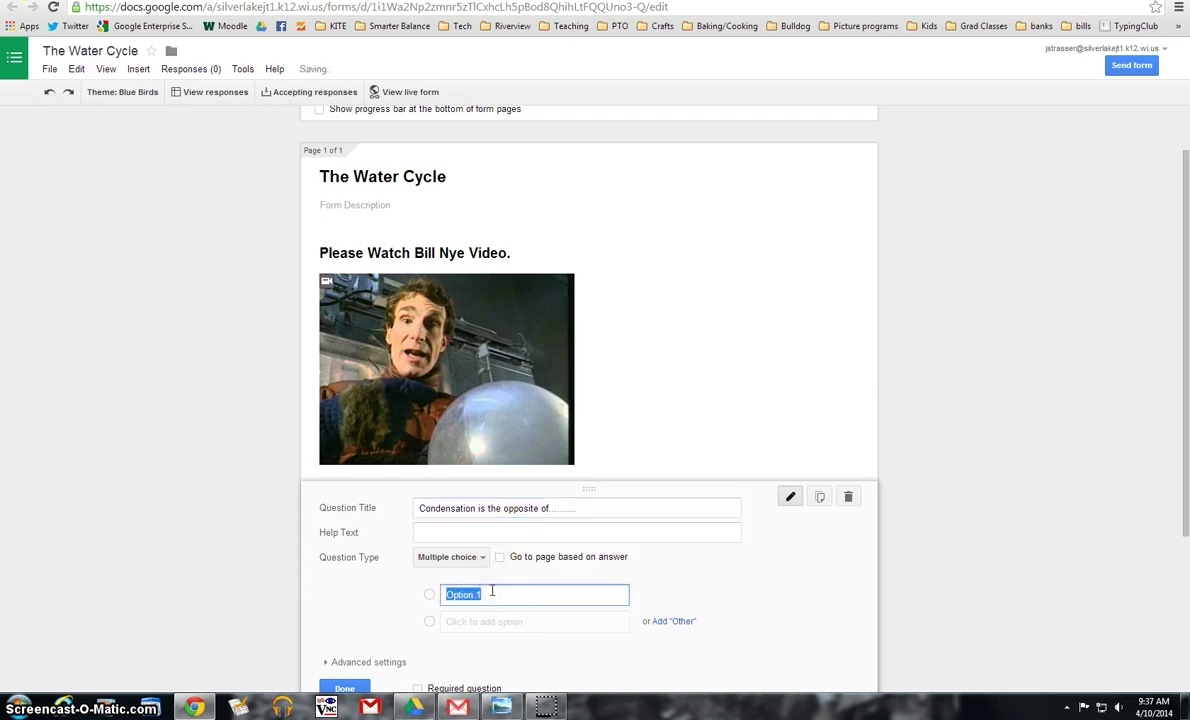
pyautogui.write('pre')
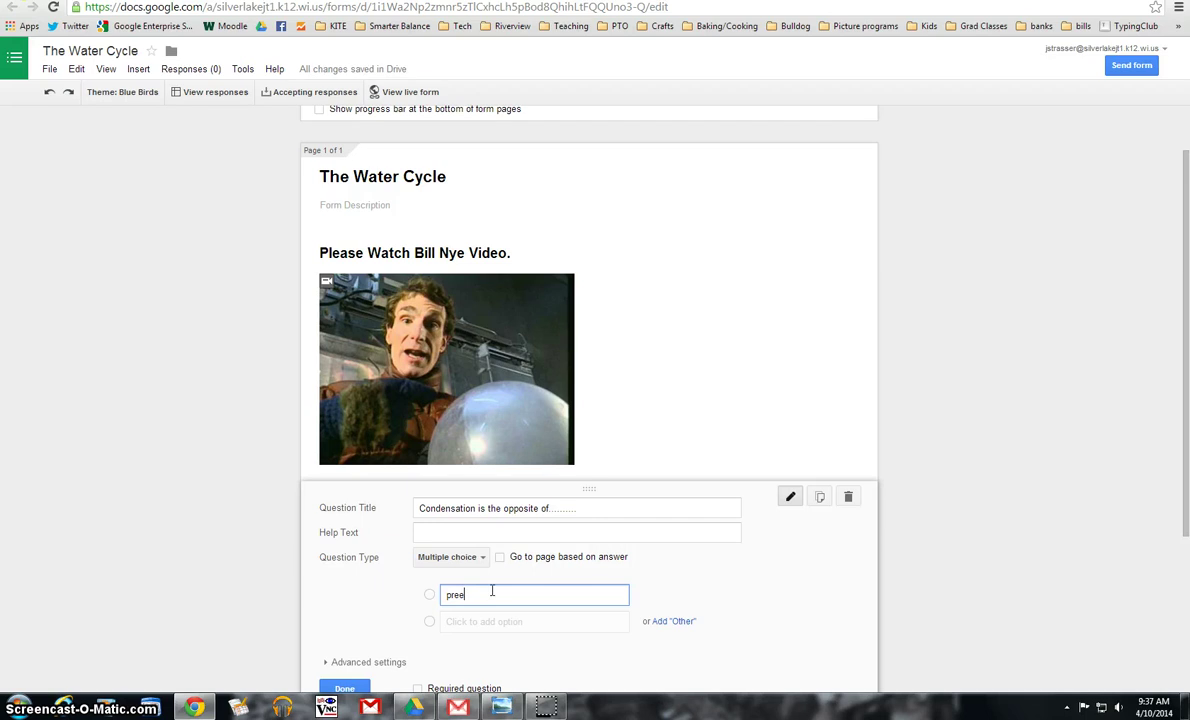
pyautogui.write('cipitation')
pyautogui.click(505, 622)
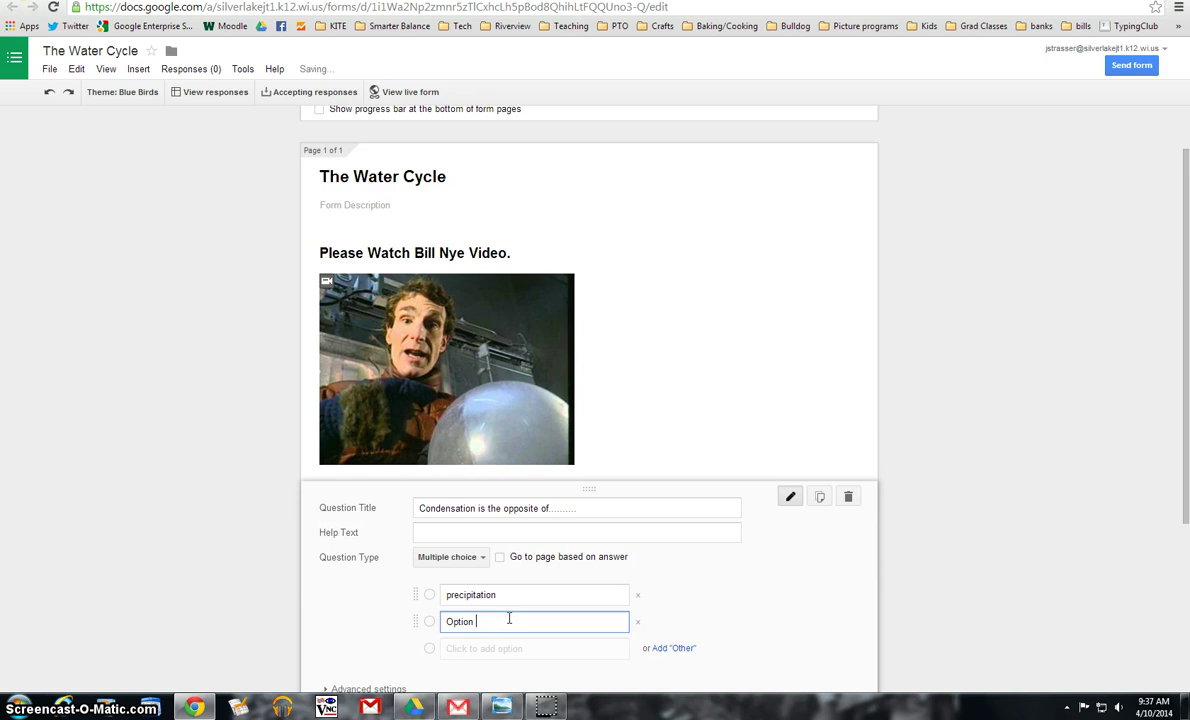
pyautogui.press('BackSpace')
pyautogui.press('BackSpace')
pyautogui.press('BackSpace')
pyautogui.press('BackSpace')
pyautogui.press('BackSpace')
pyautogui.press('BackSpace')
pyautogui.press('BackSpace')
pyautogui.click(513, 648)
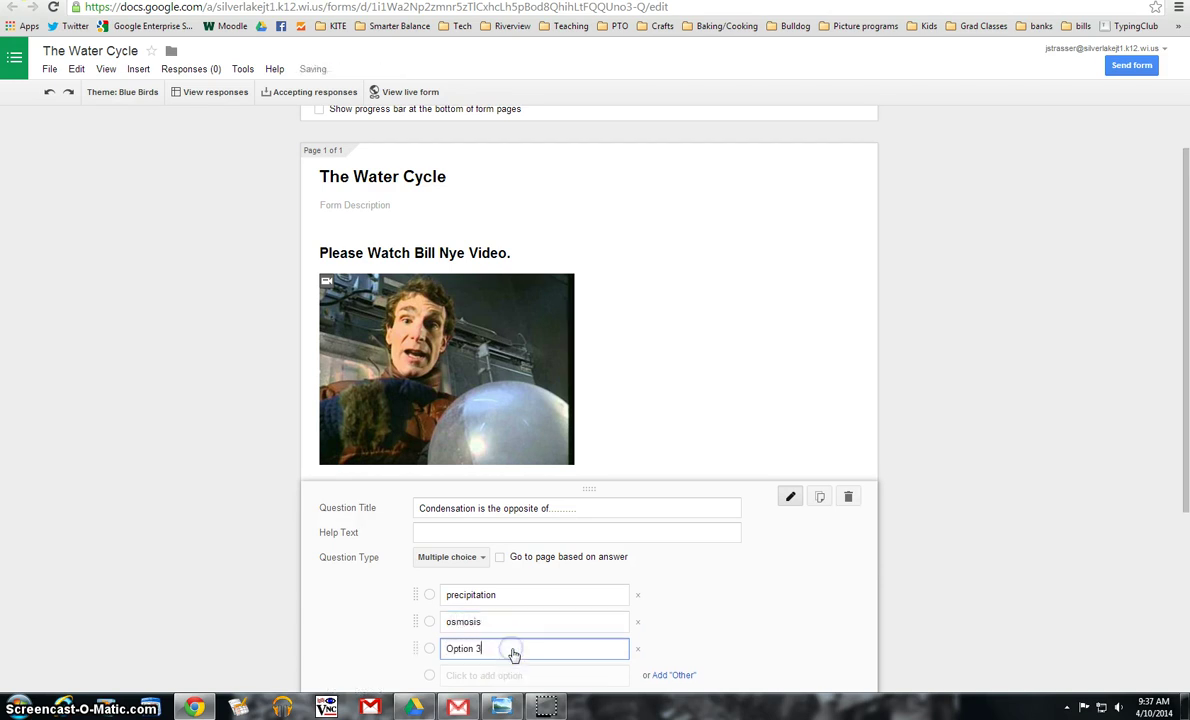
pyautogui.press('BackSpace')
pyautogui.press('BackSpace')
pyautogui.press('BackSpace')
pyautogui.press('BackSpace')
pyautogui.press('BackSpace')
pyautogui.press('BackSpace')
pyautogui.press('BackSpace')
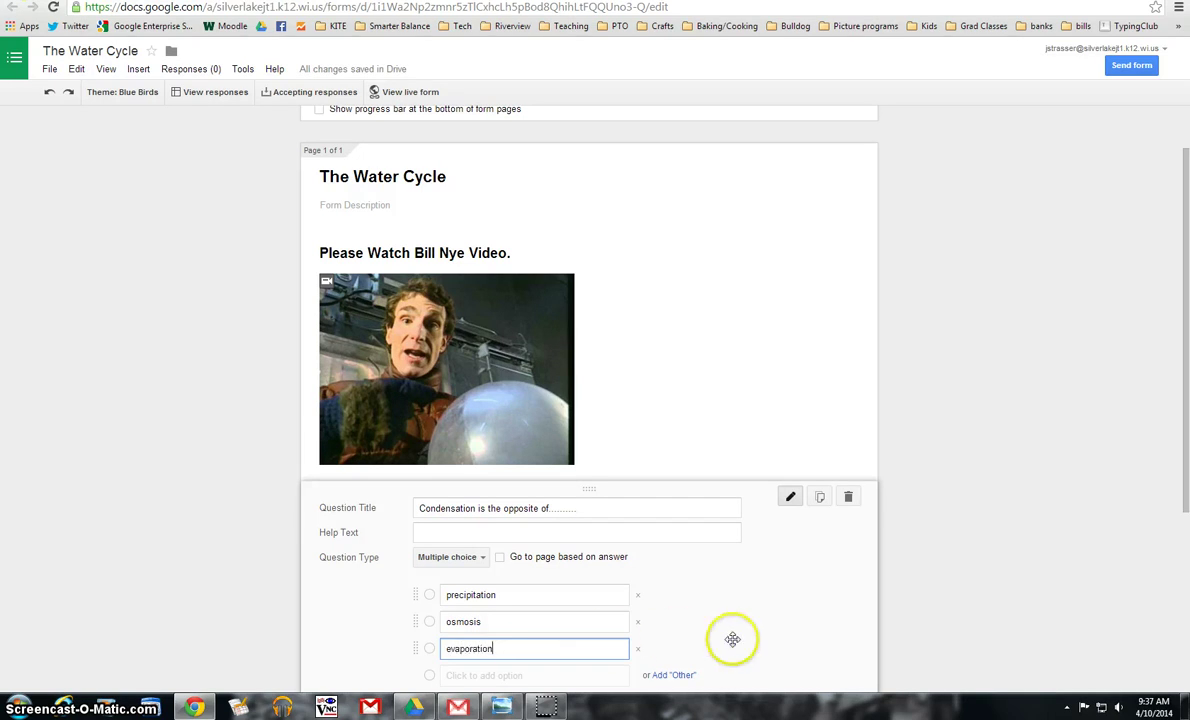
pyautogui.scroll(-2, 690, 620)
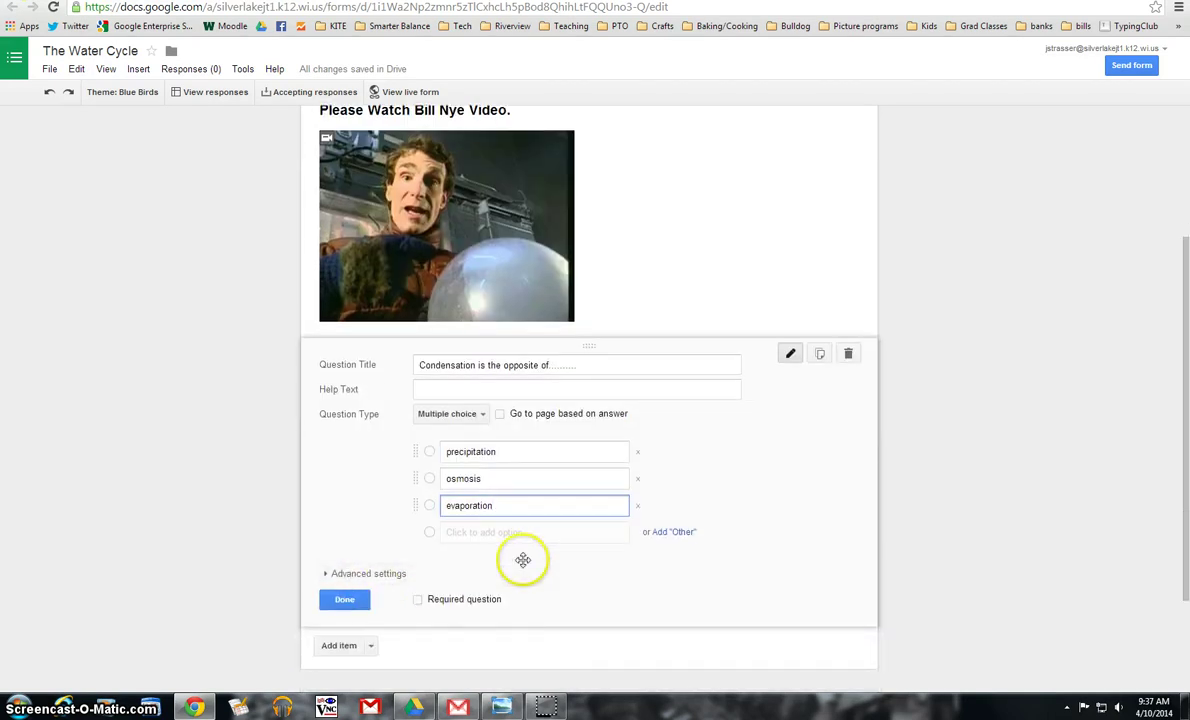
pyautogui.click(418, 601)
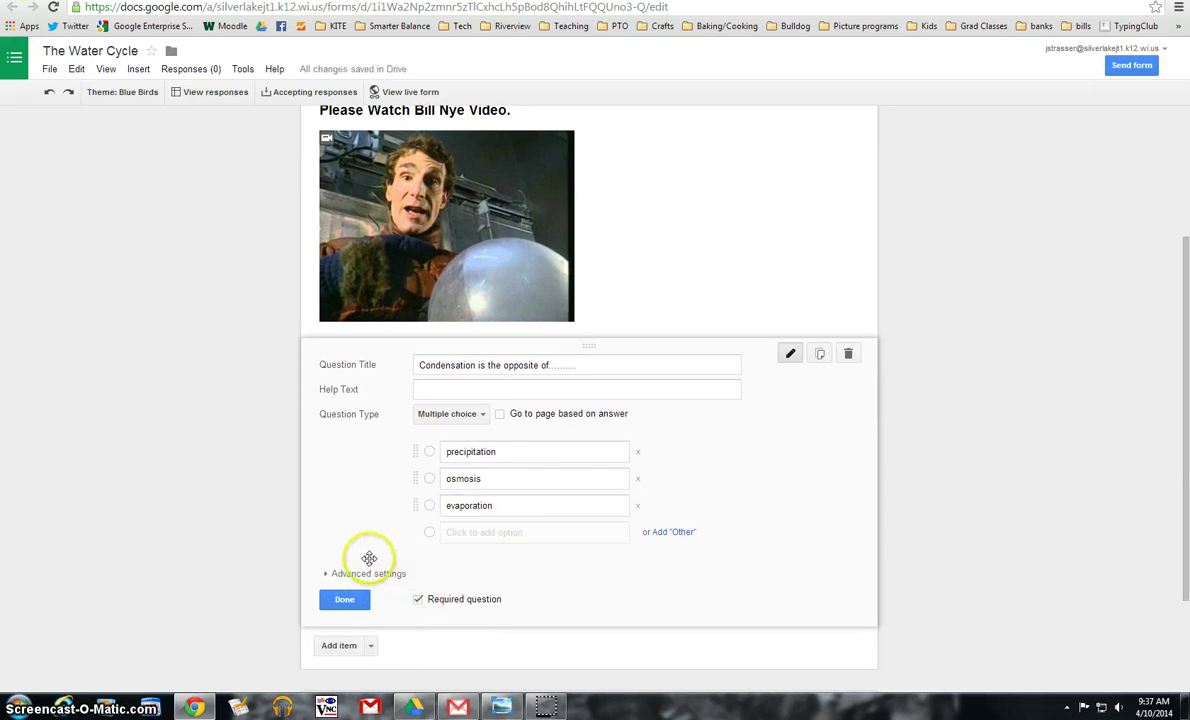
pyautogui.click(344, 600)
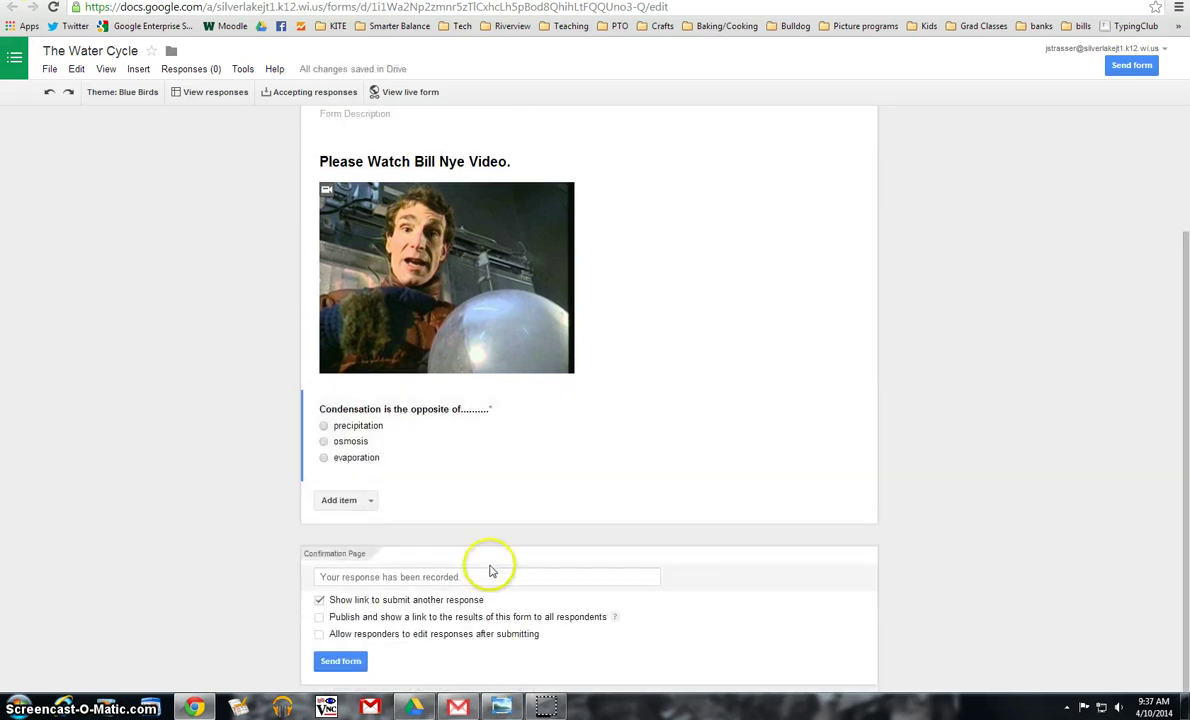
# Step: Add a multiple-choice question 'What does condensation need to happen?' with first answer Rain
pyautogui.click(333, 499)
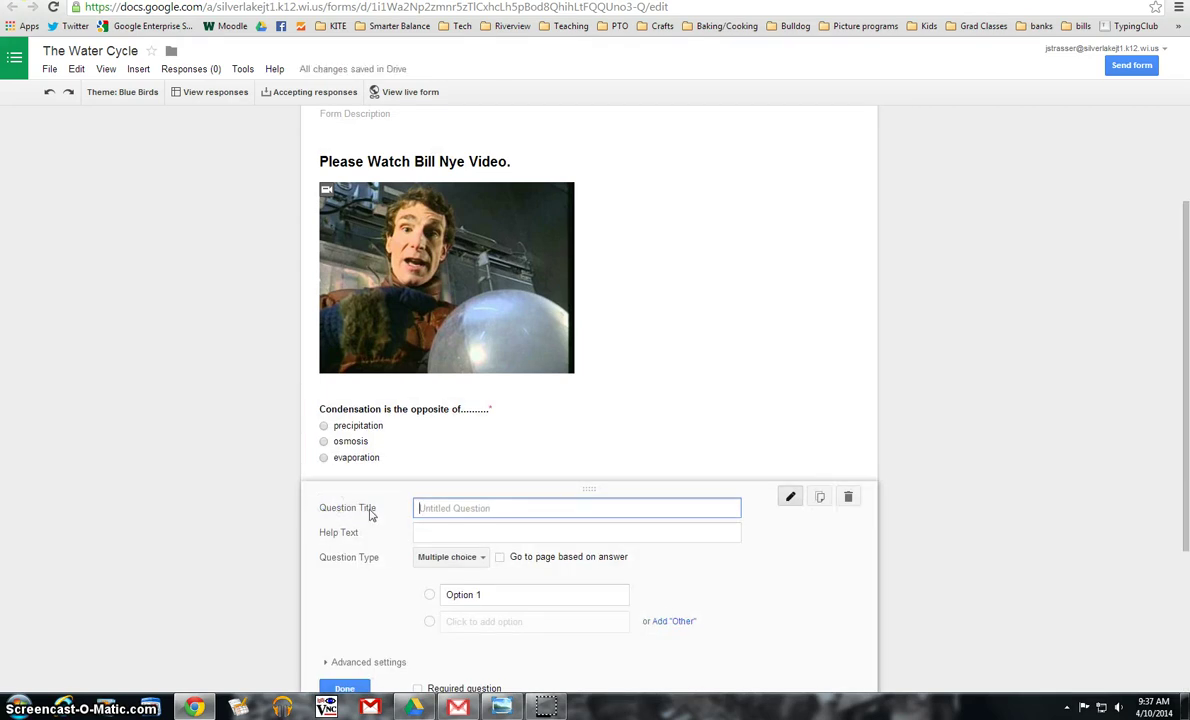
pyautogui.write('What does condensation need to h')
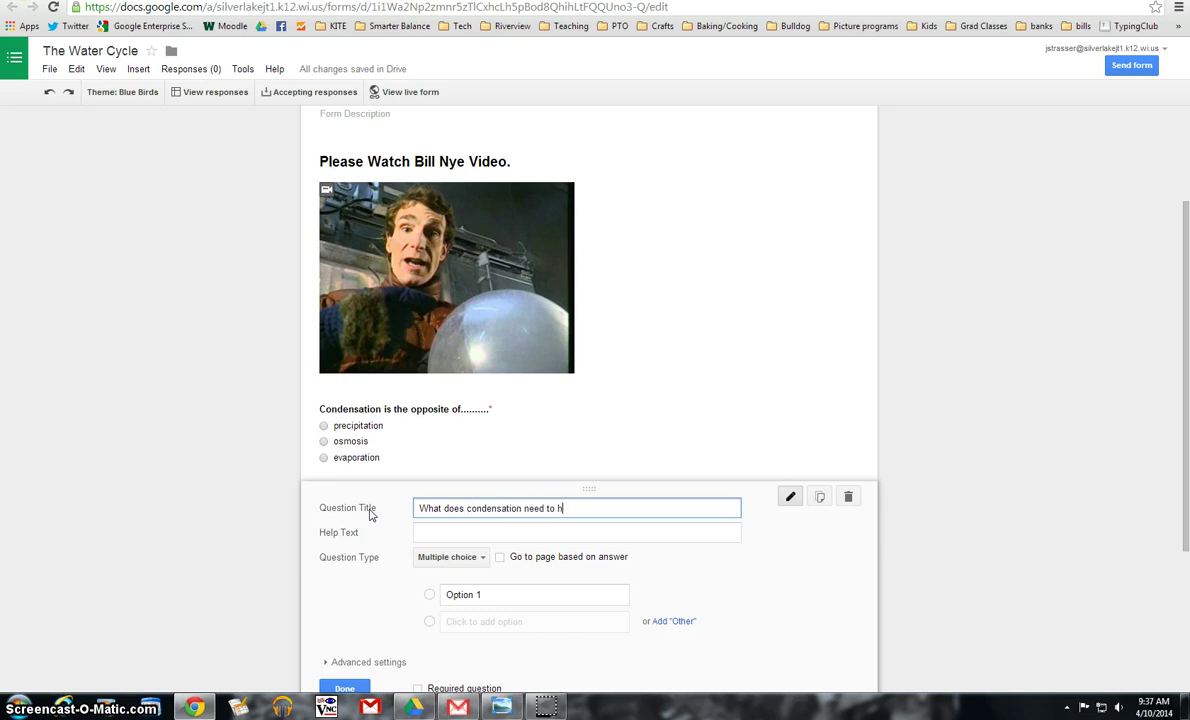
pyautogui.write('appen?')
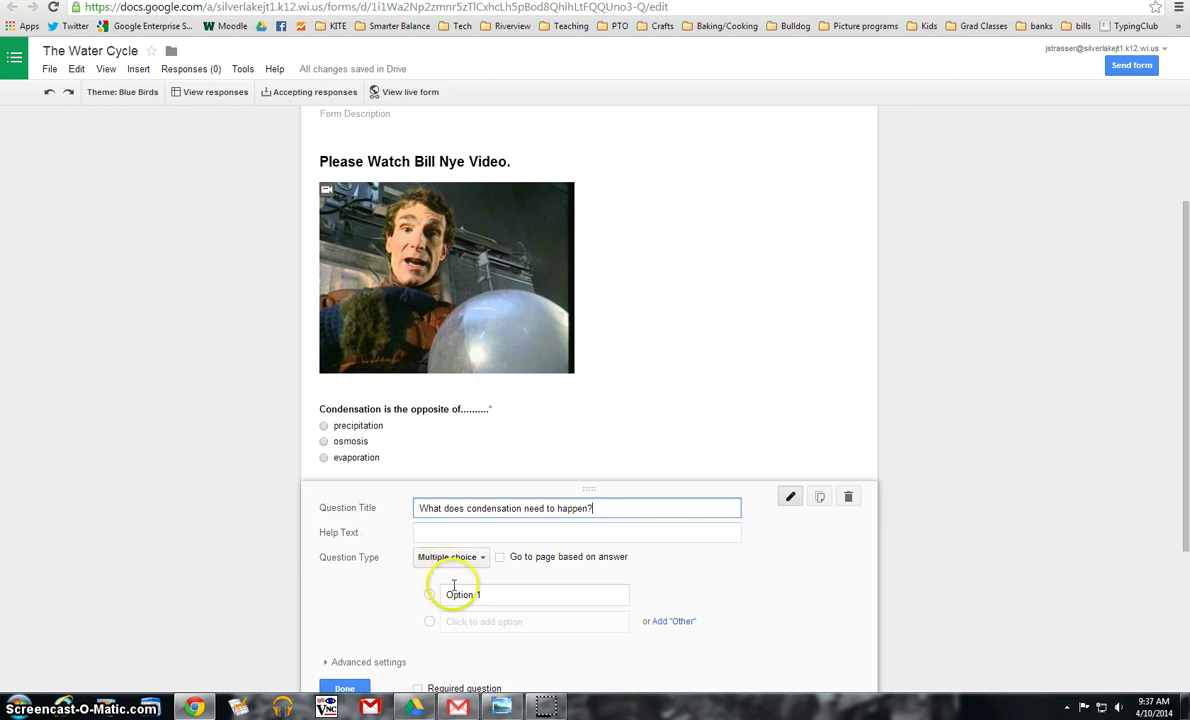
pyautogui.click(498, 596)
pyautogui.write('Rain')
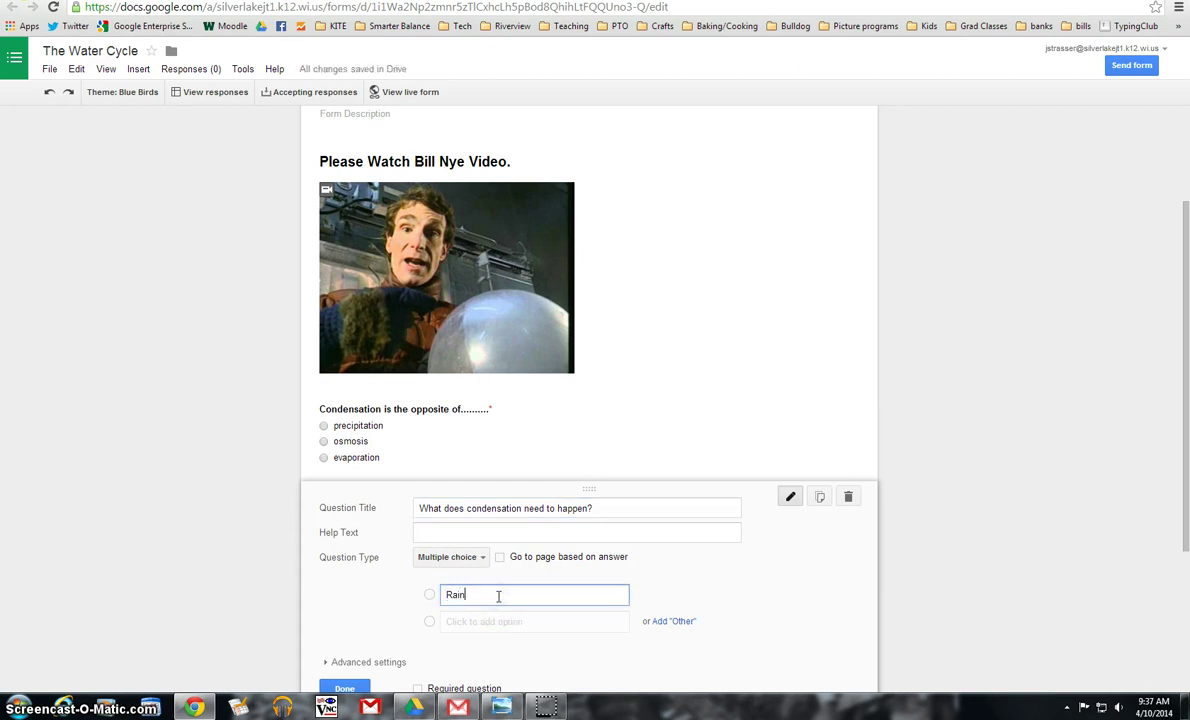
# Step: Add the answers 'A place to stick' and 'Cold Air'
pyautogui.click(502, 623)
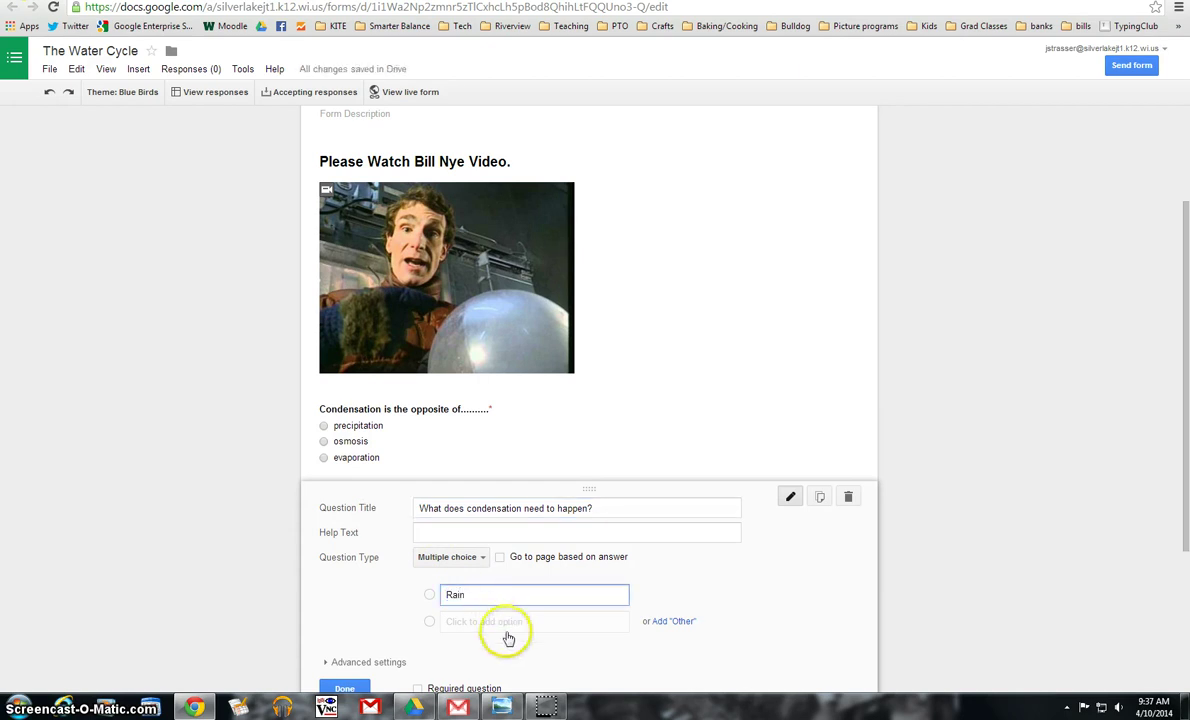
pyautogui.press('BackSpace')
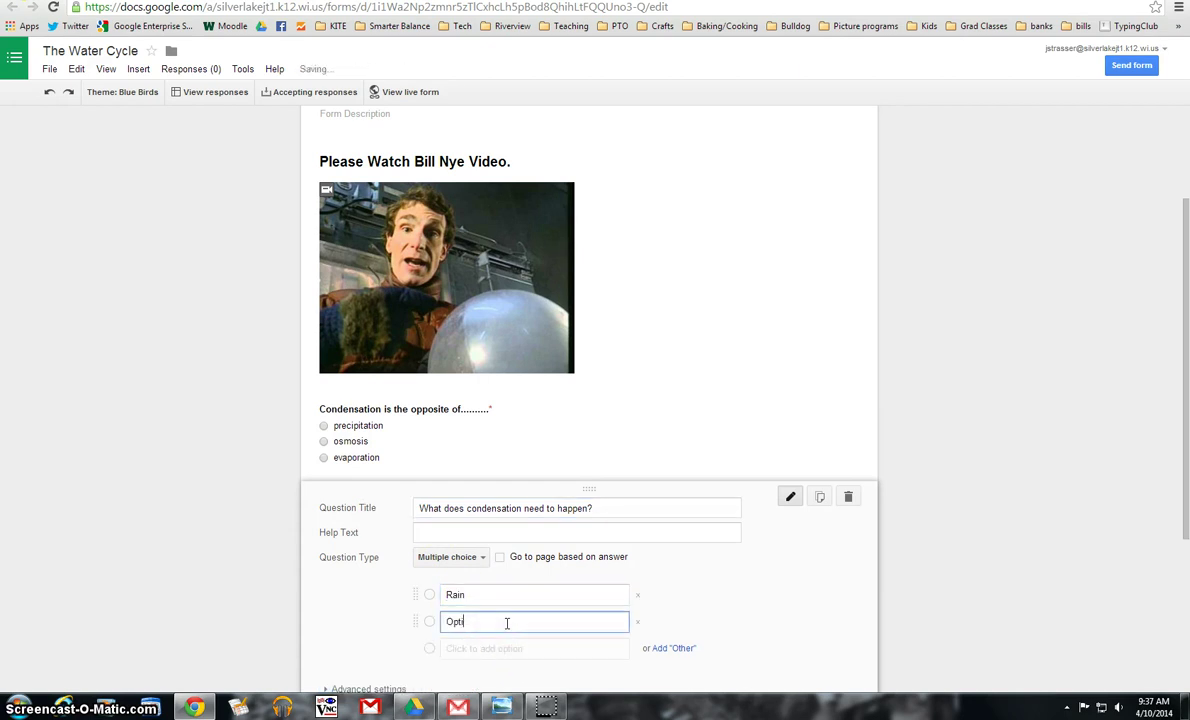
pyautogui.press('BackSpace')
pyautogui.press('BackSpace')
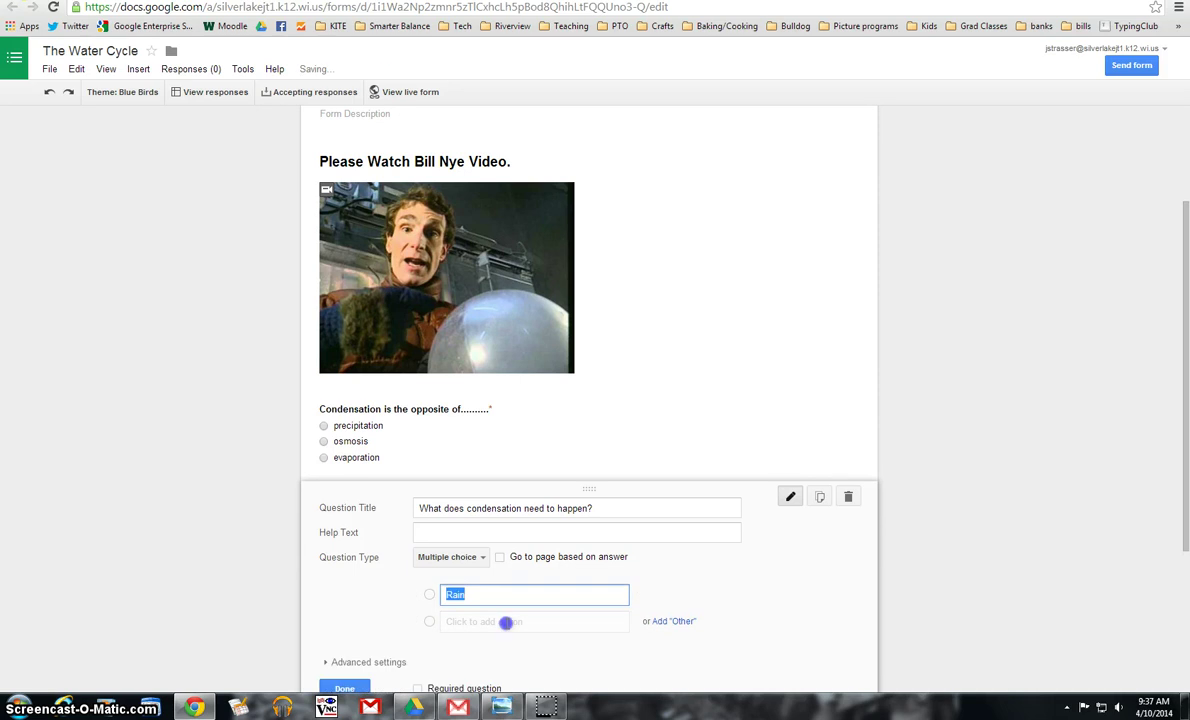
pyautogui.click(506, 622)
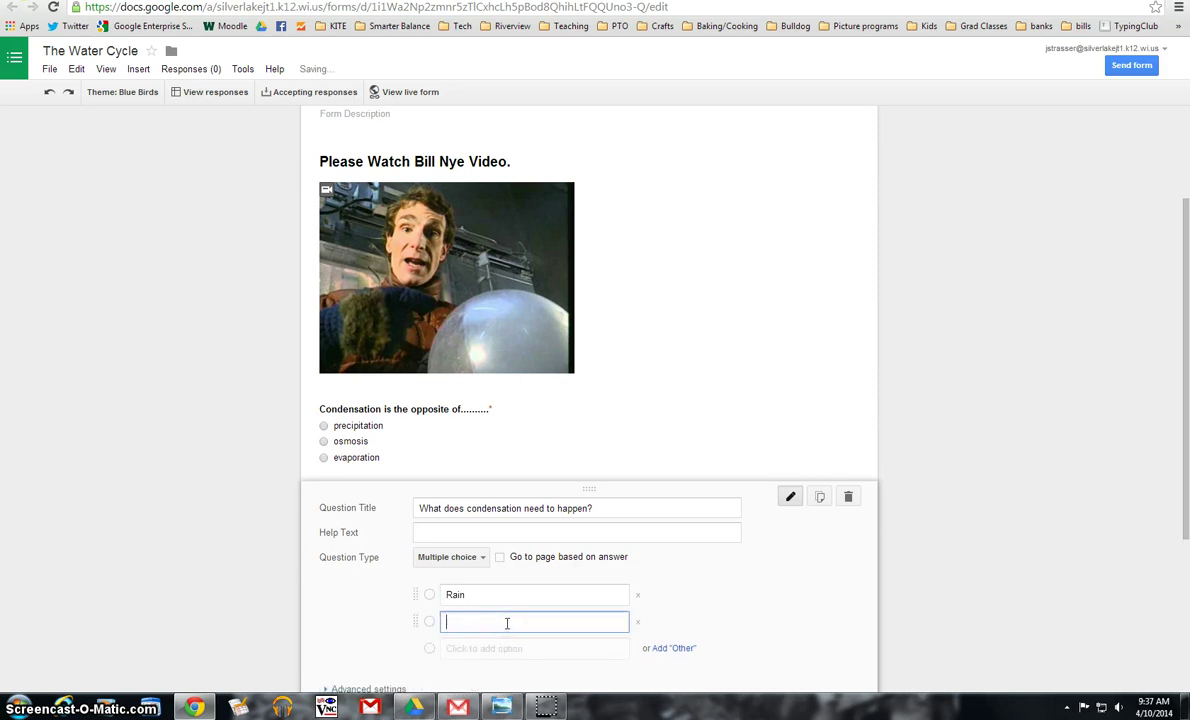
pyautogui.press('BackSpace')
pyautogui.click(506, 622)
pyautogui.press('BackSpace')
pyautogui.press('BackSpace')
pyautogui.press('BackSpace')
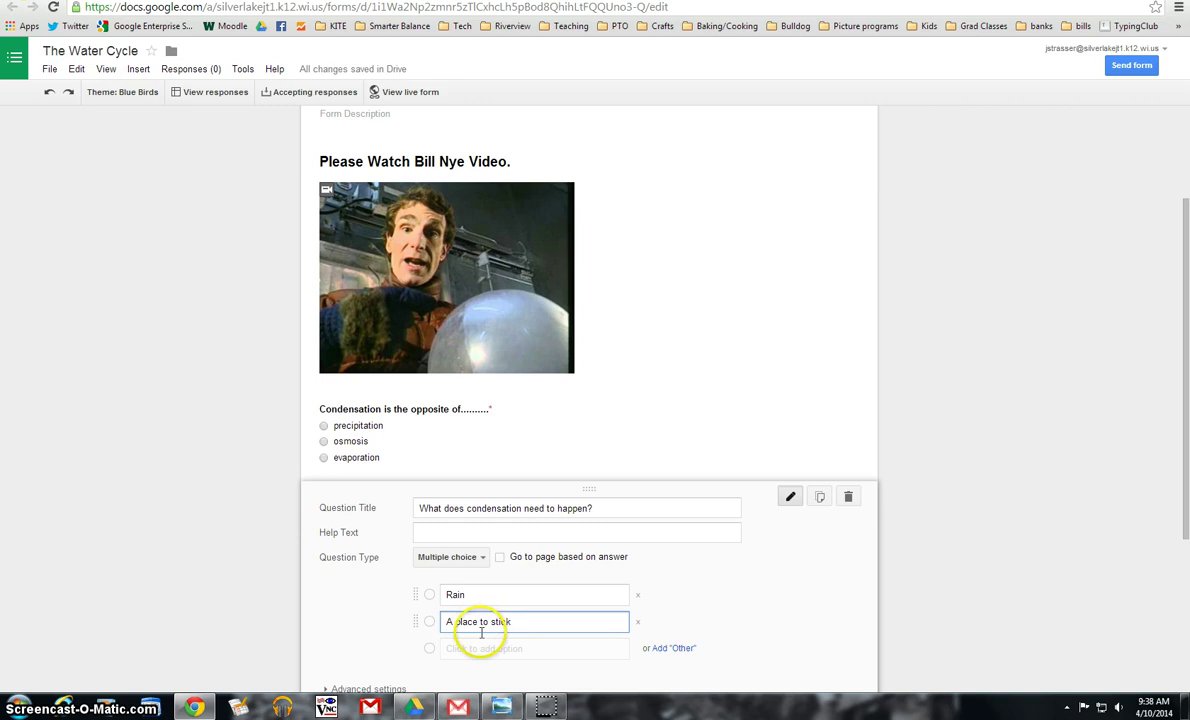
pyautogui.moveTo(545, 706)
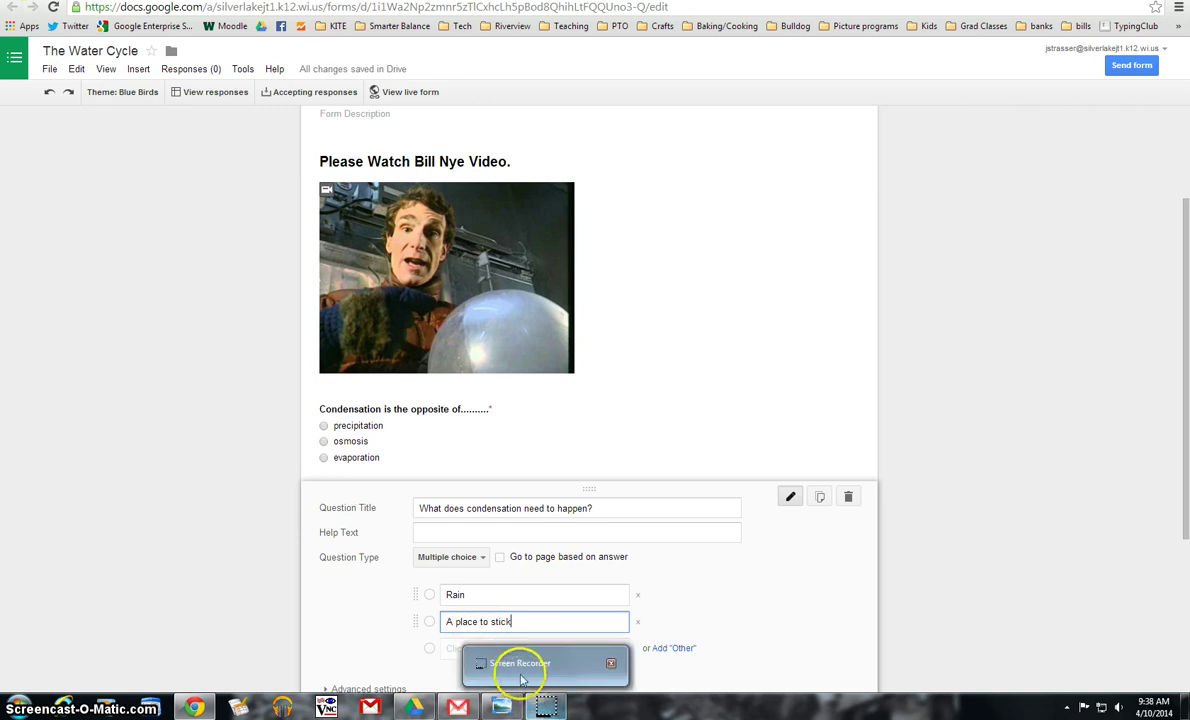
pyautogui.click(449, 648)
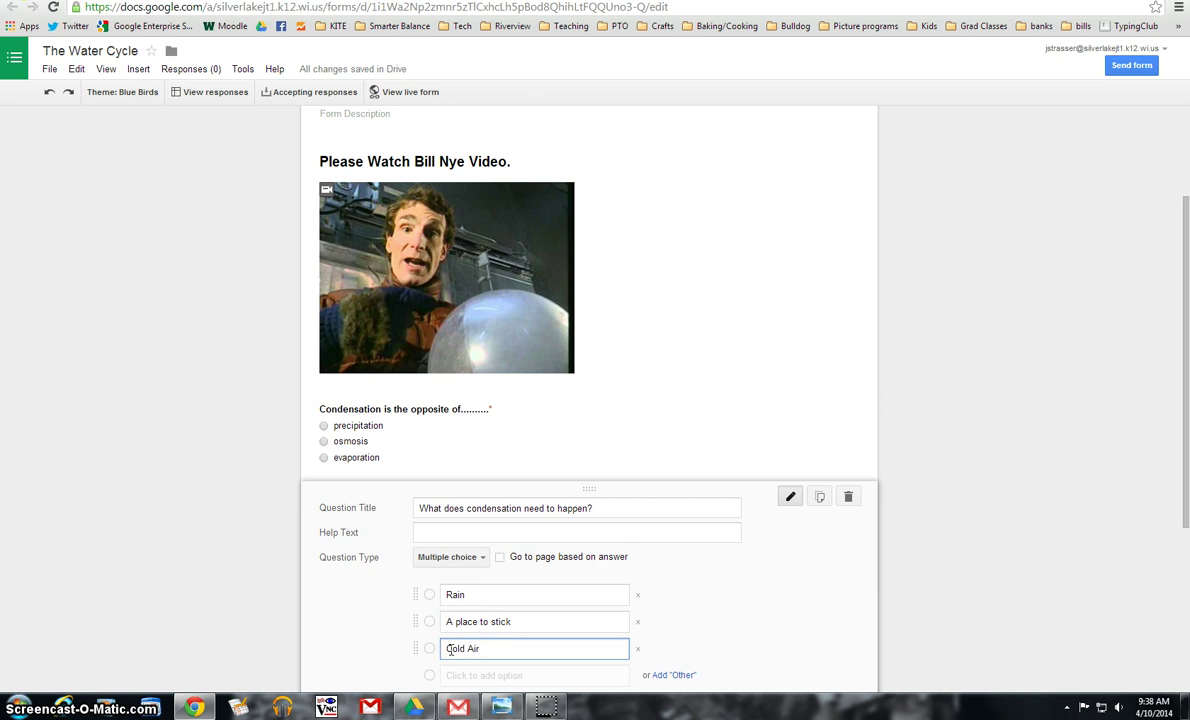
# Step: Mark the condensation-needs question as required and finish editing it
pyautogui.scroll(-2, 783, 614)
pyautogui.scroll(-1, 783, 614)
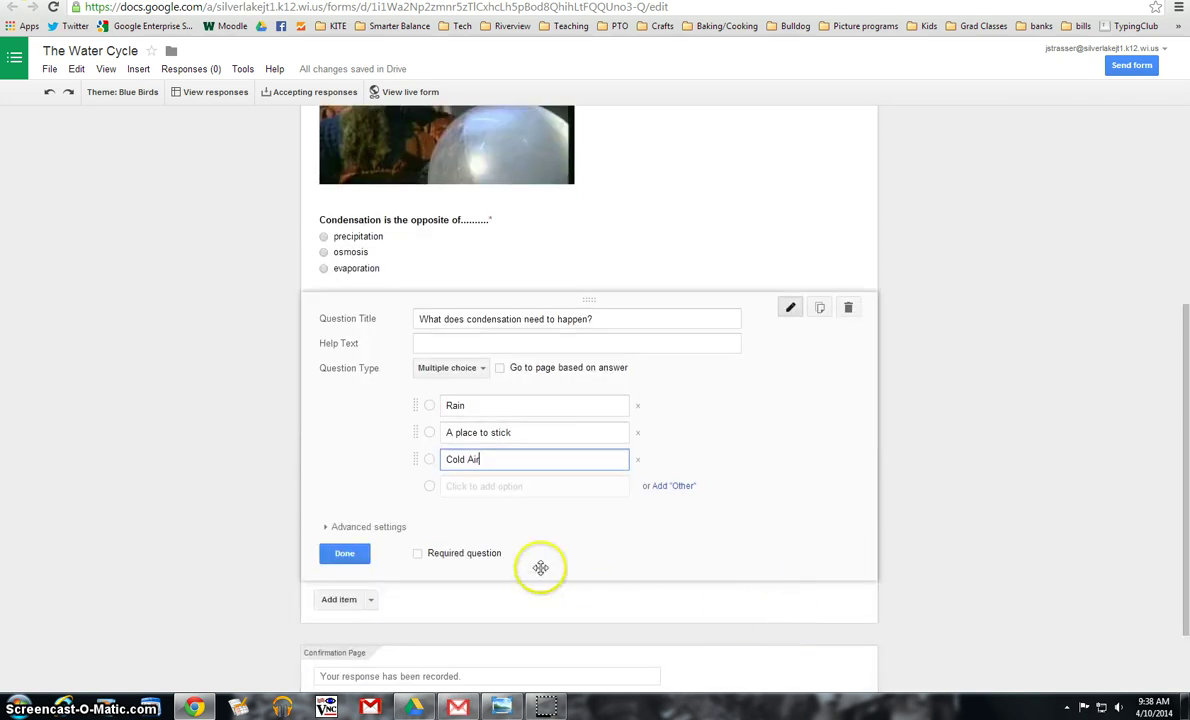
pyautogui.click(418, 553)
pyautogui.click(362, 557)
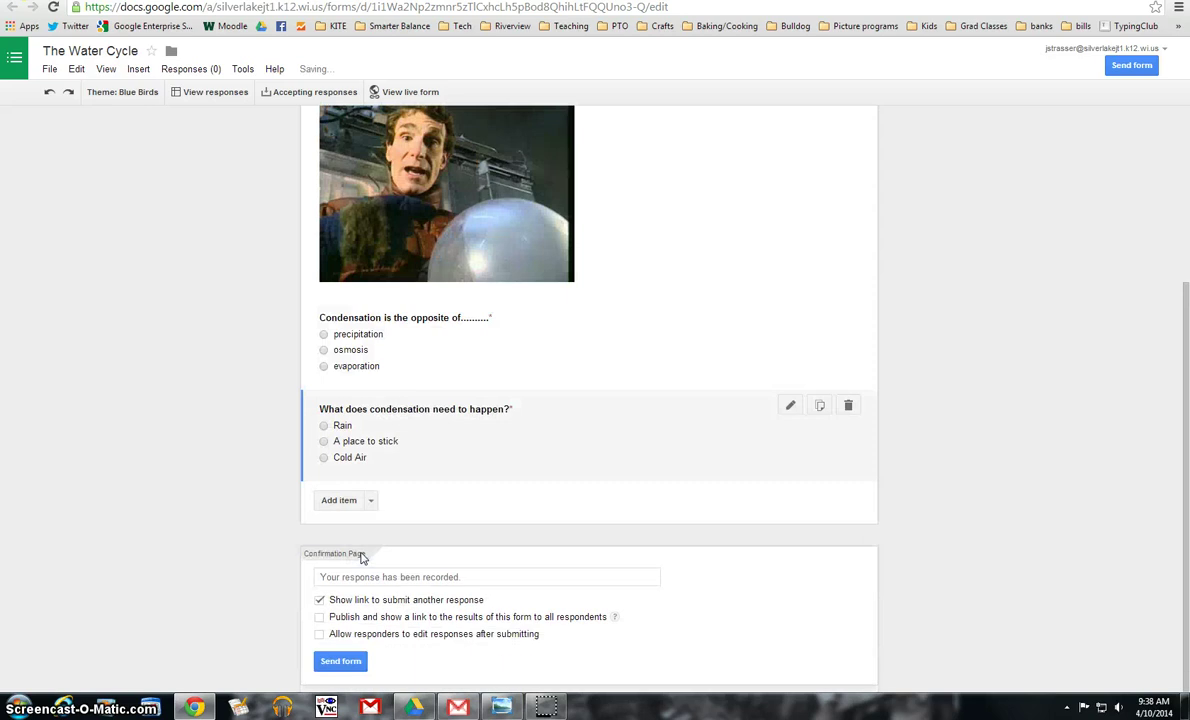
# Step: Add 'What Happens when air expands?' as a required Paragraph text question
pyautogui.click(371, 501)
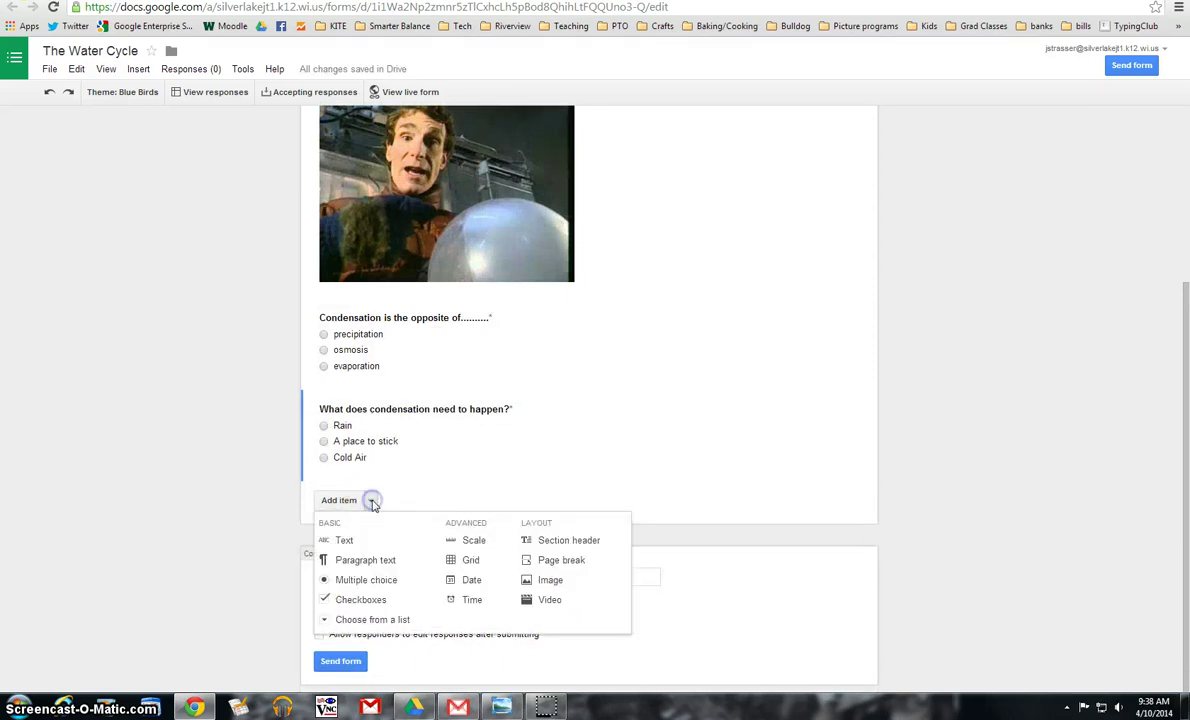
pyautogui.click(341, 541)
pyautogui.click(447, 508)
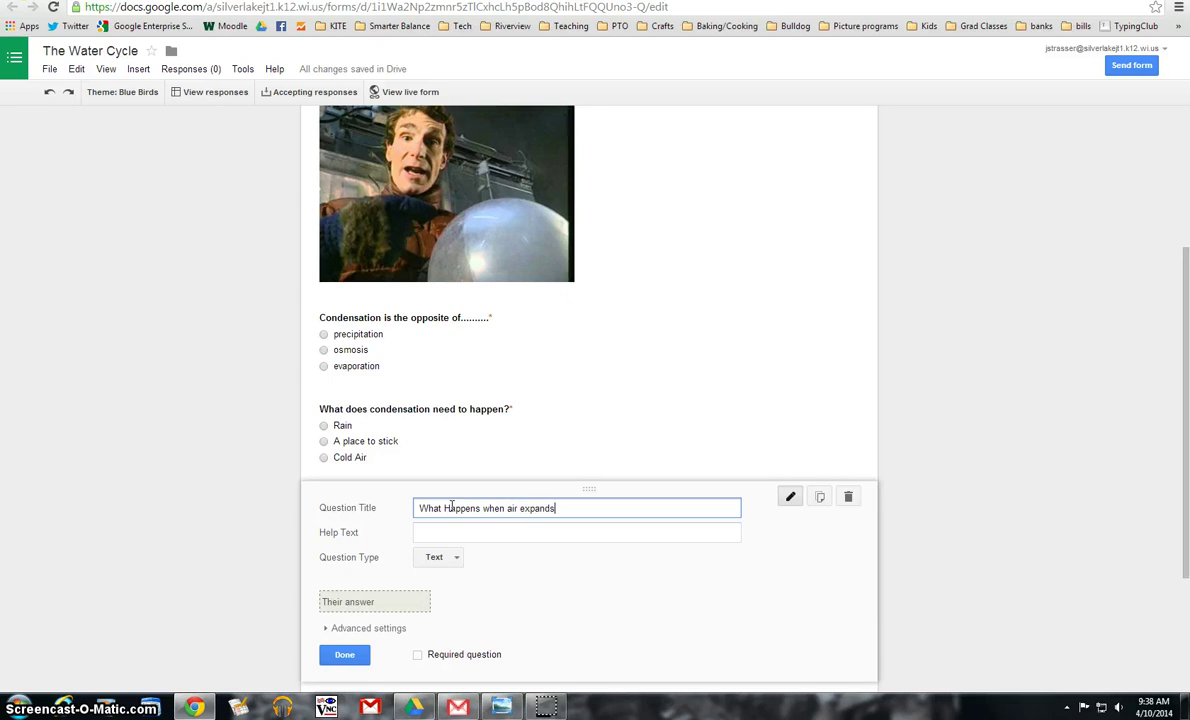
pyautogui.click(450, 558)
pyautogui.click(455, 539)
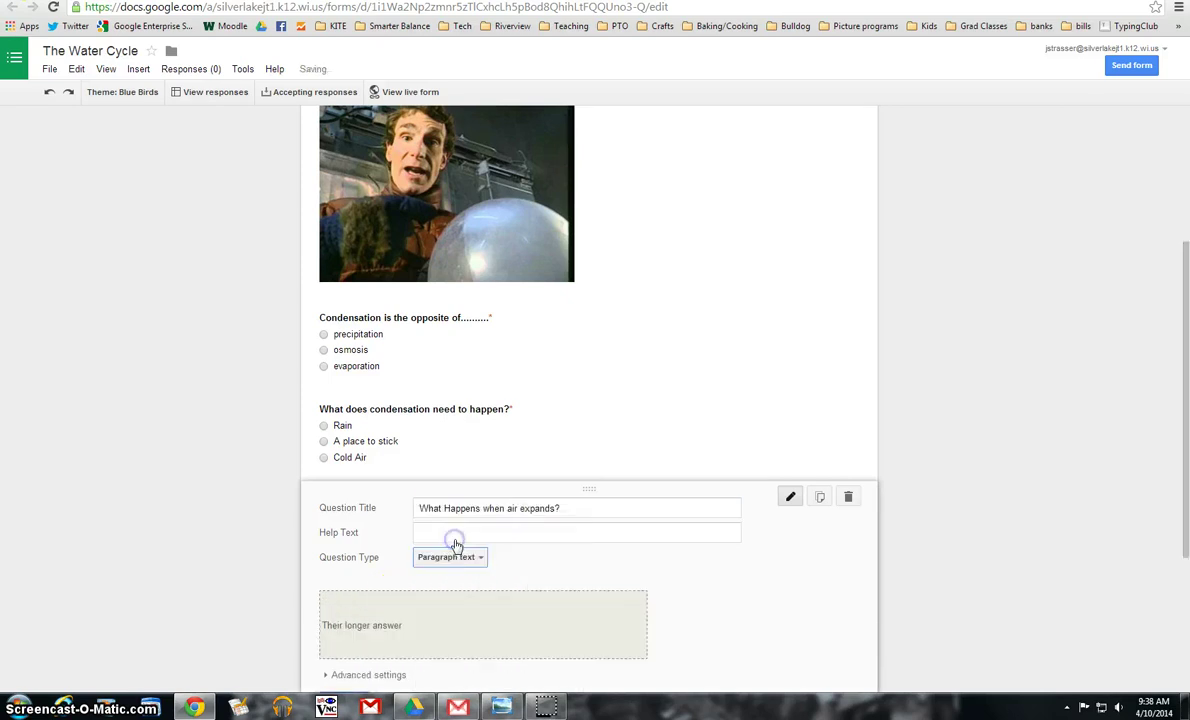
pyautogui.scroll(-2, 693, 603)
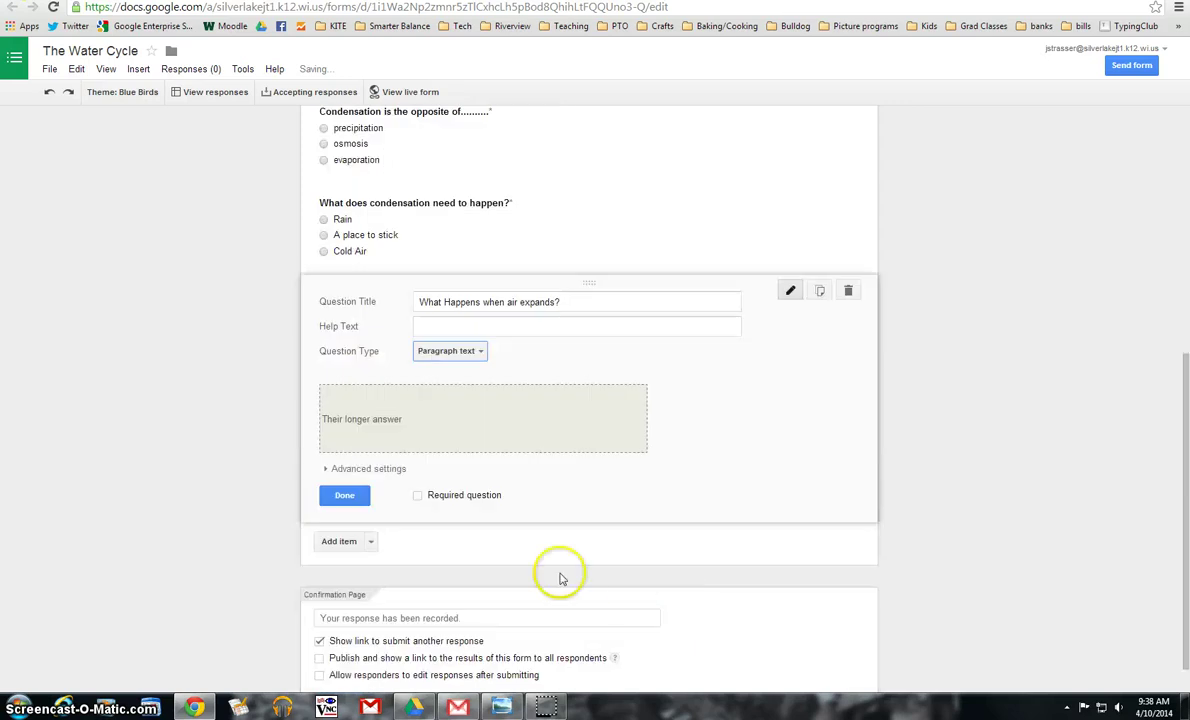
pyautogui.click(416, 497)
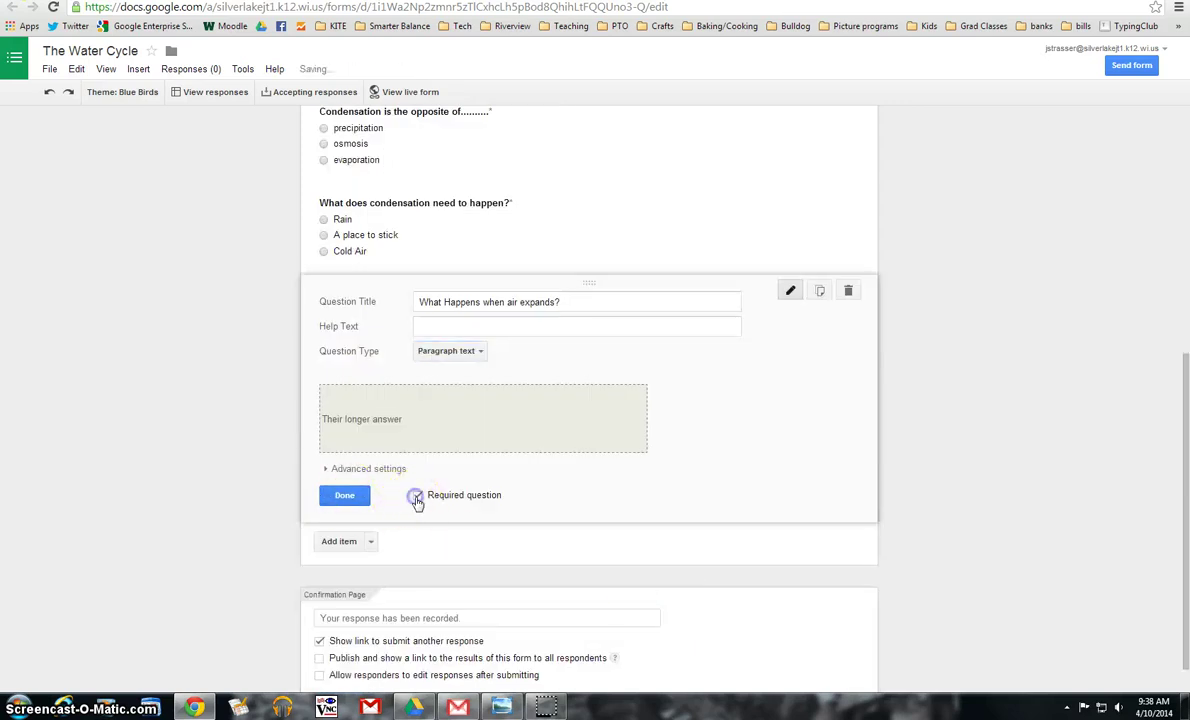
pyautogui.click(350, 495)
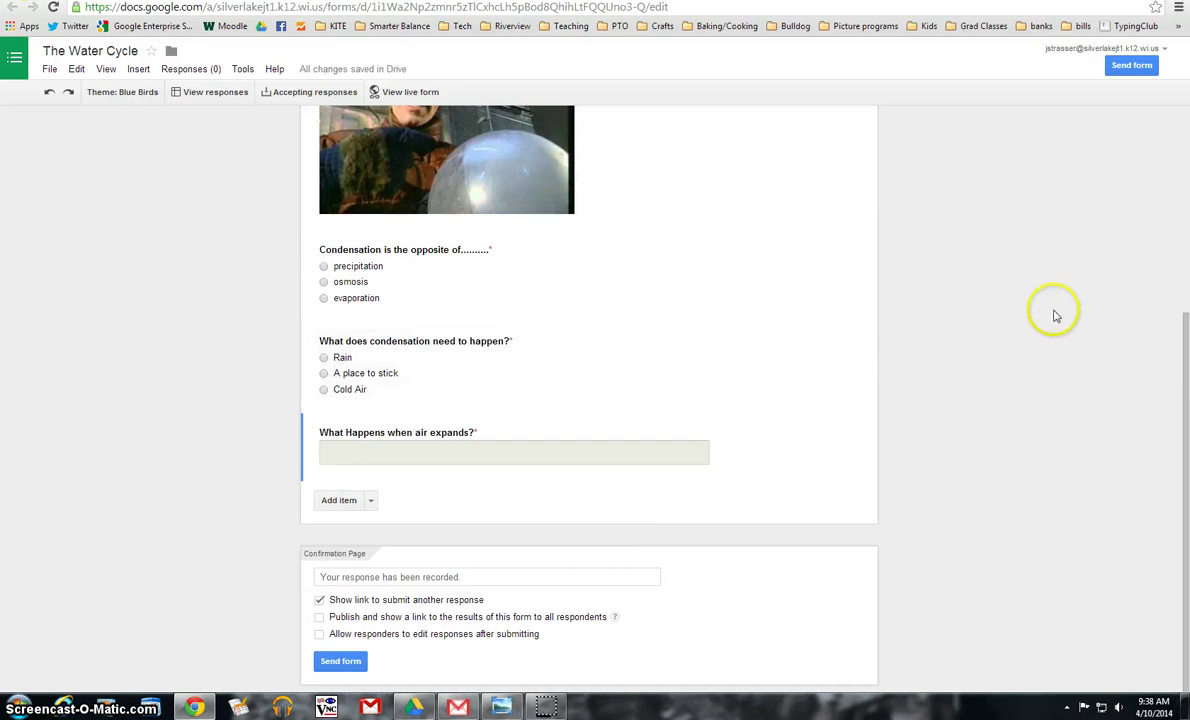
# Step: Email The Water Cycle form to your own school address via Send form
pyautogui.scroll(1, 1066, 355)
pyautogui.scroll(-1, 1071, 373)
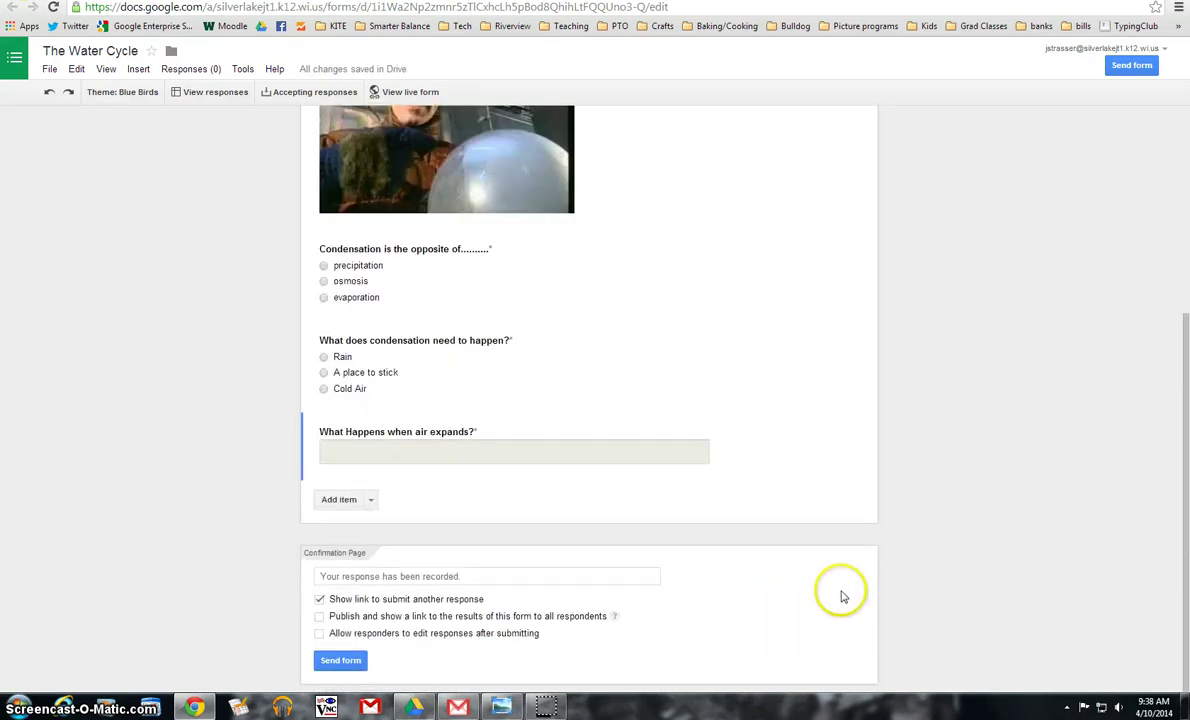
pyautogui.click(341, 661)
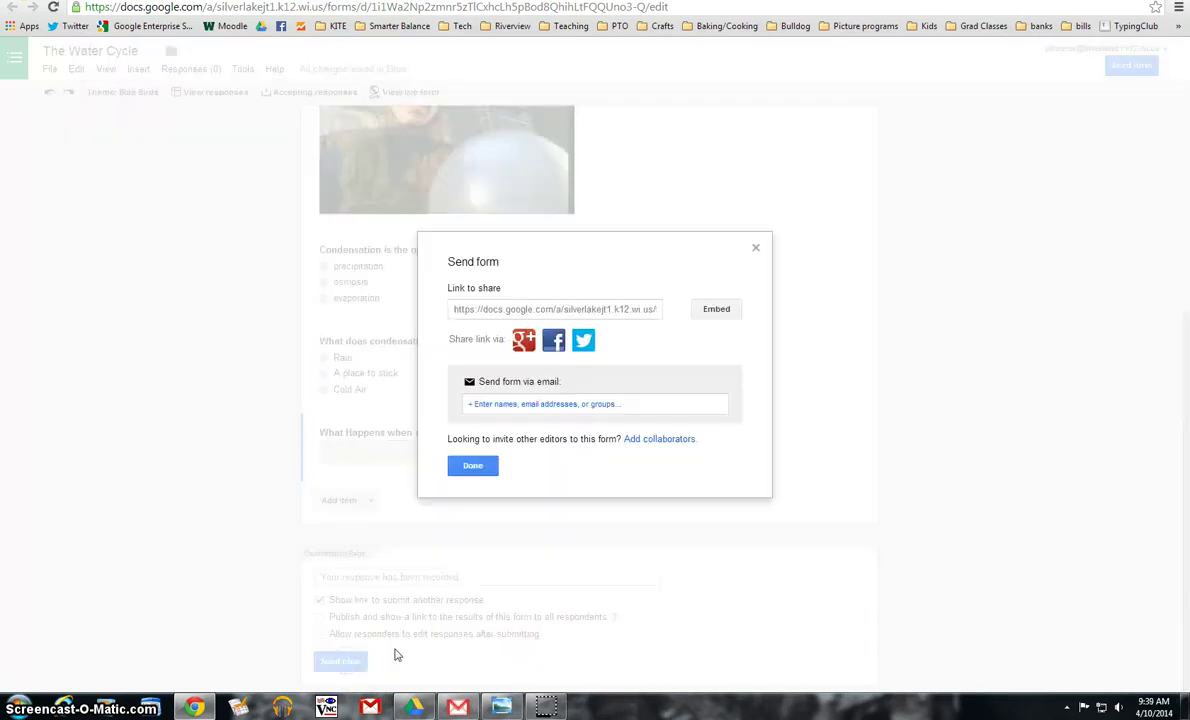
pyautogui.click(654, 401)
pyautogui.write('jst')
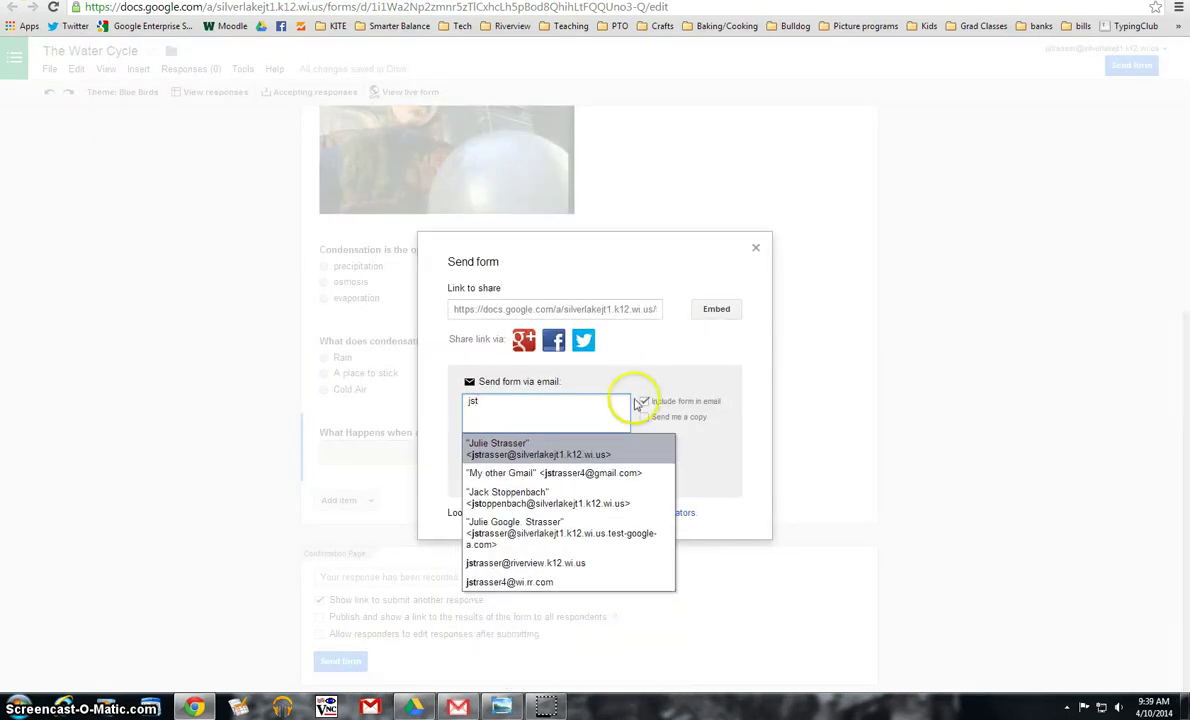
pyautogui.click(562, 447)
pyautogui.click(488, 479)
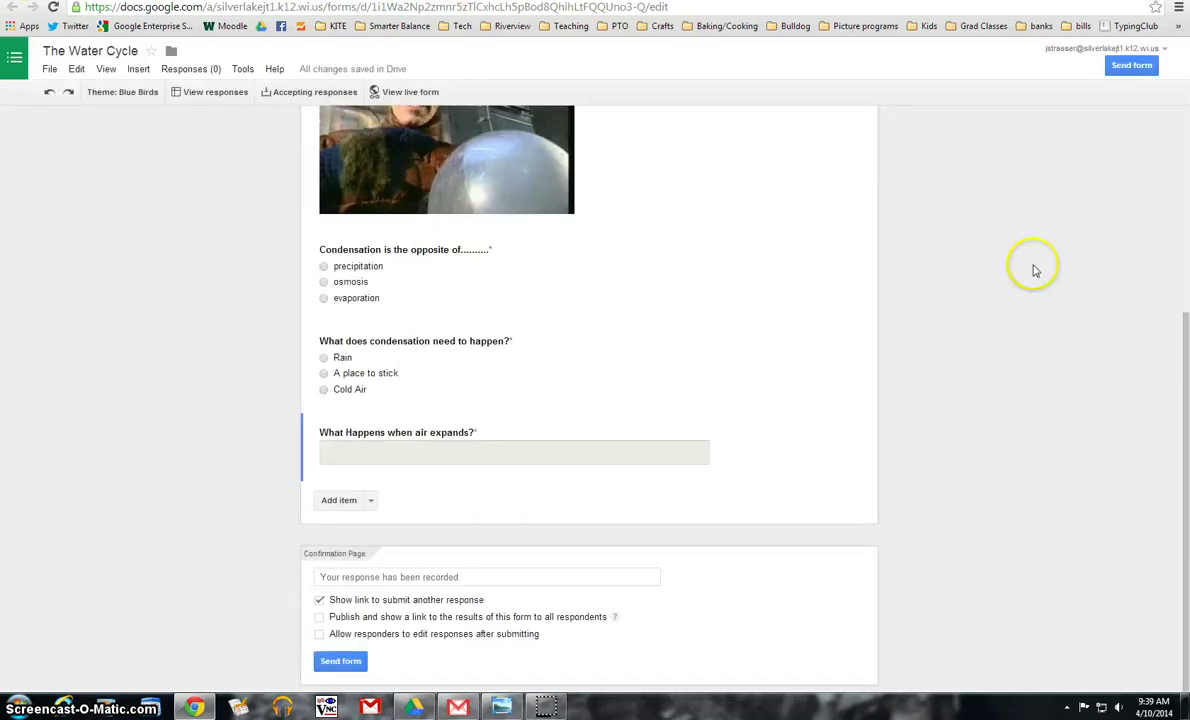
# Step: In the Gmail inbox, open the received 'The Water Cycle' email
pyautogui.click(460, 708)
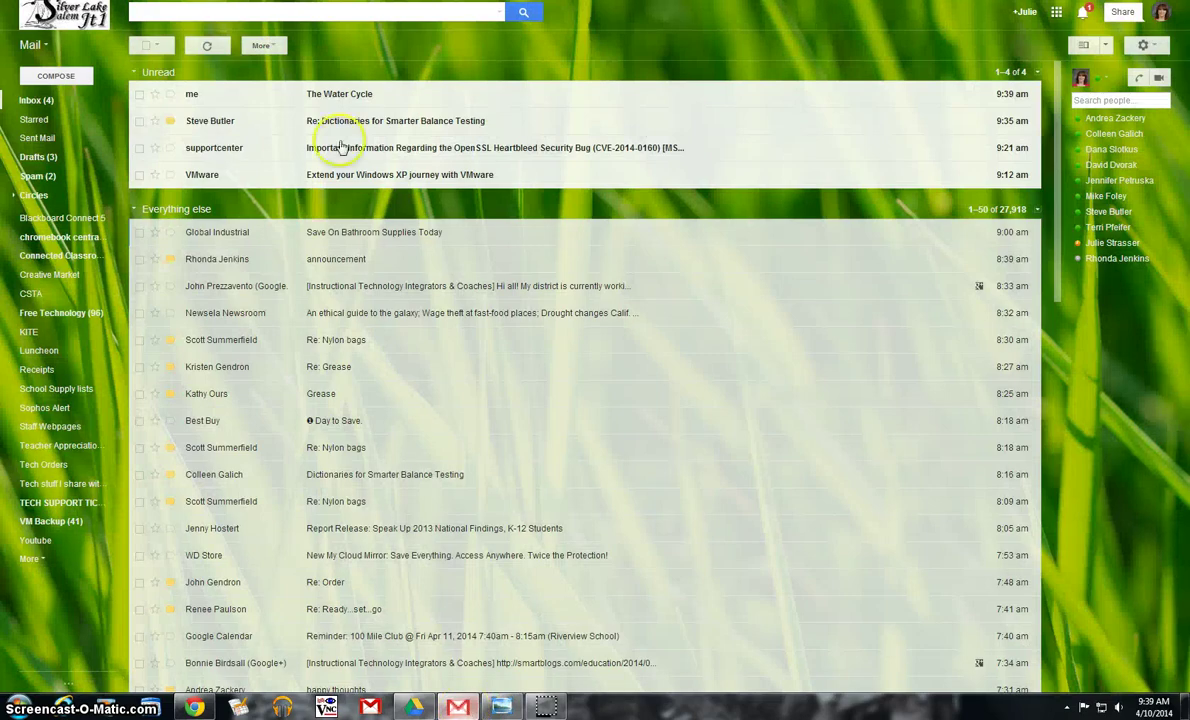
pyautogui.click(358, 94)
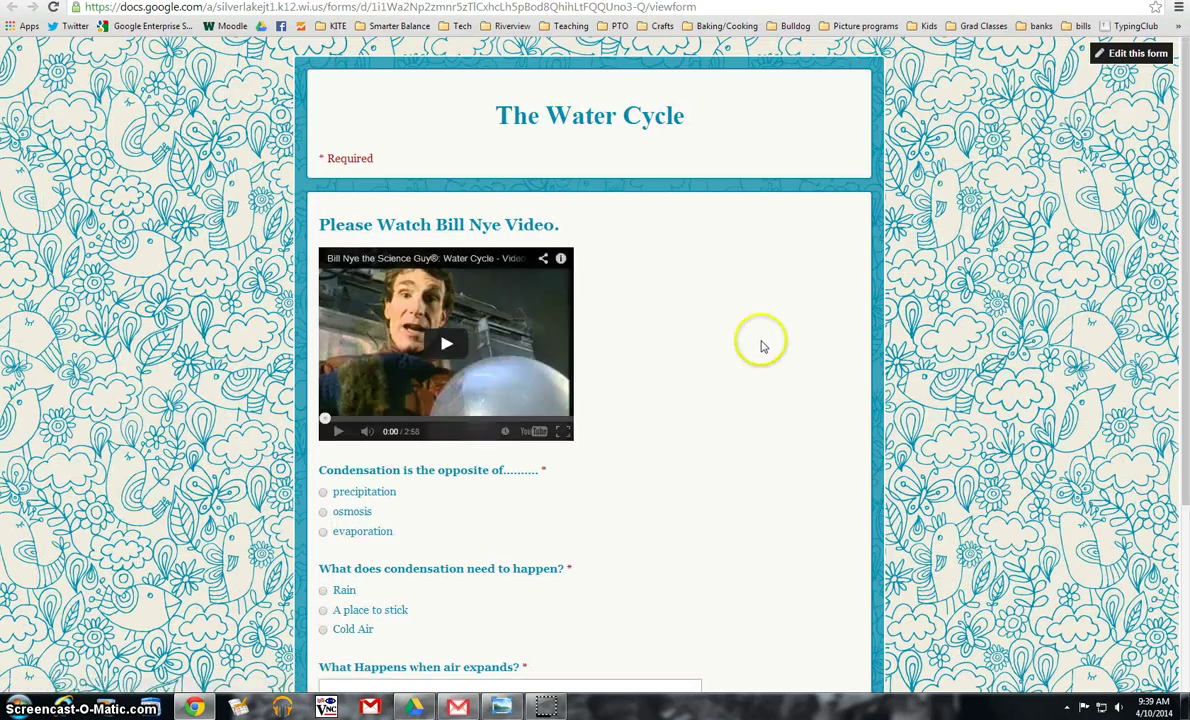
# Step: Play the Bill Nye water cycle clip on the live form, then pause it
pyautogui.scroll(-1, 758, 405)
pyautogui.scroll(-2, 760, 400)
pyautogui.scroll(1, 740, 394)
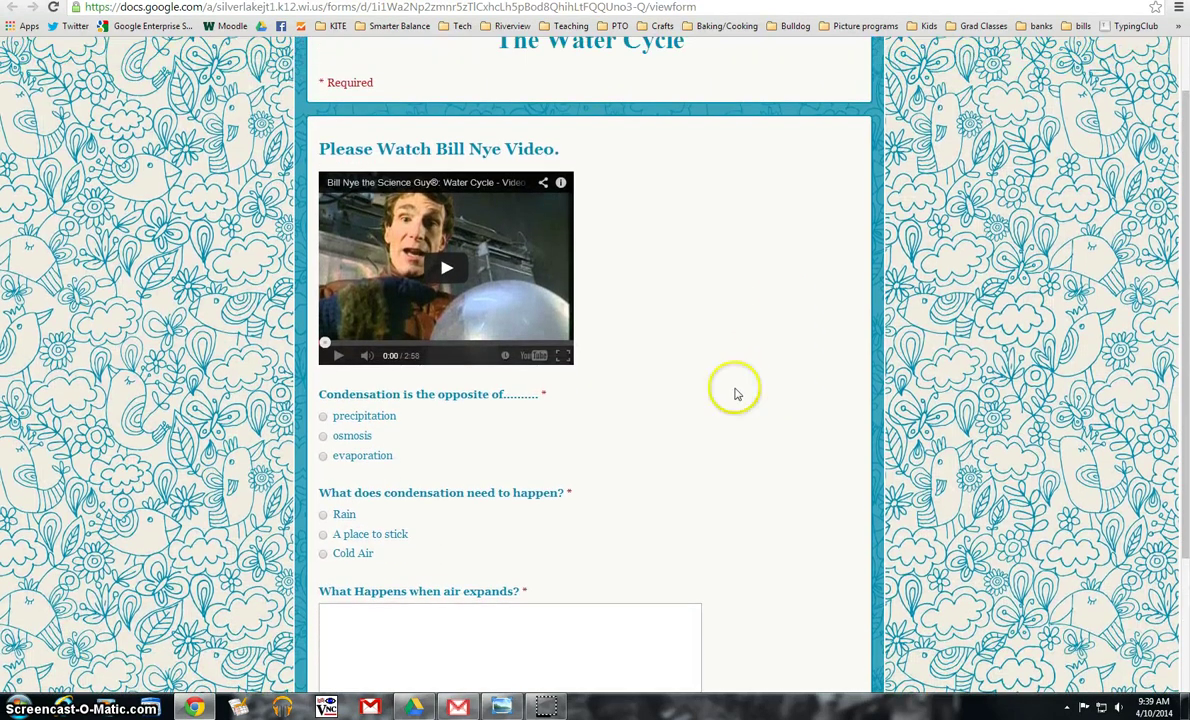
pyautogui.scroll(-3, 544, 367)
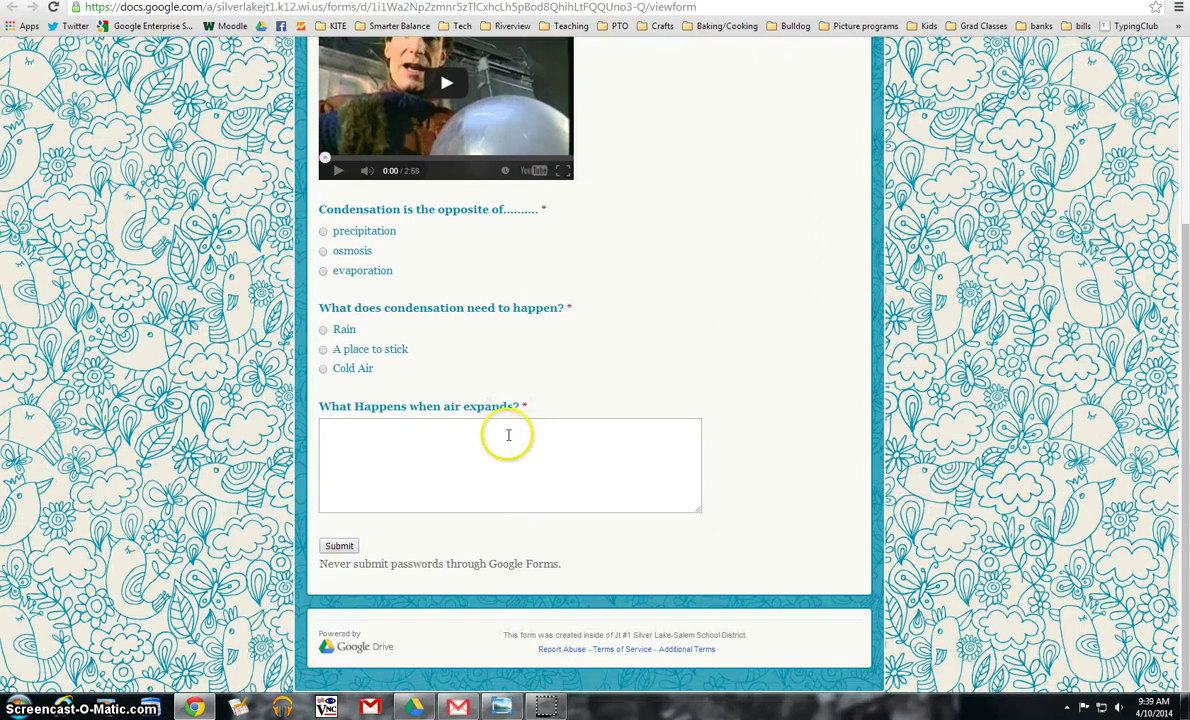
pyautogui.scroll(3, 520, 490)
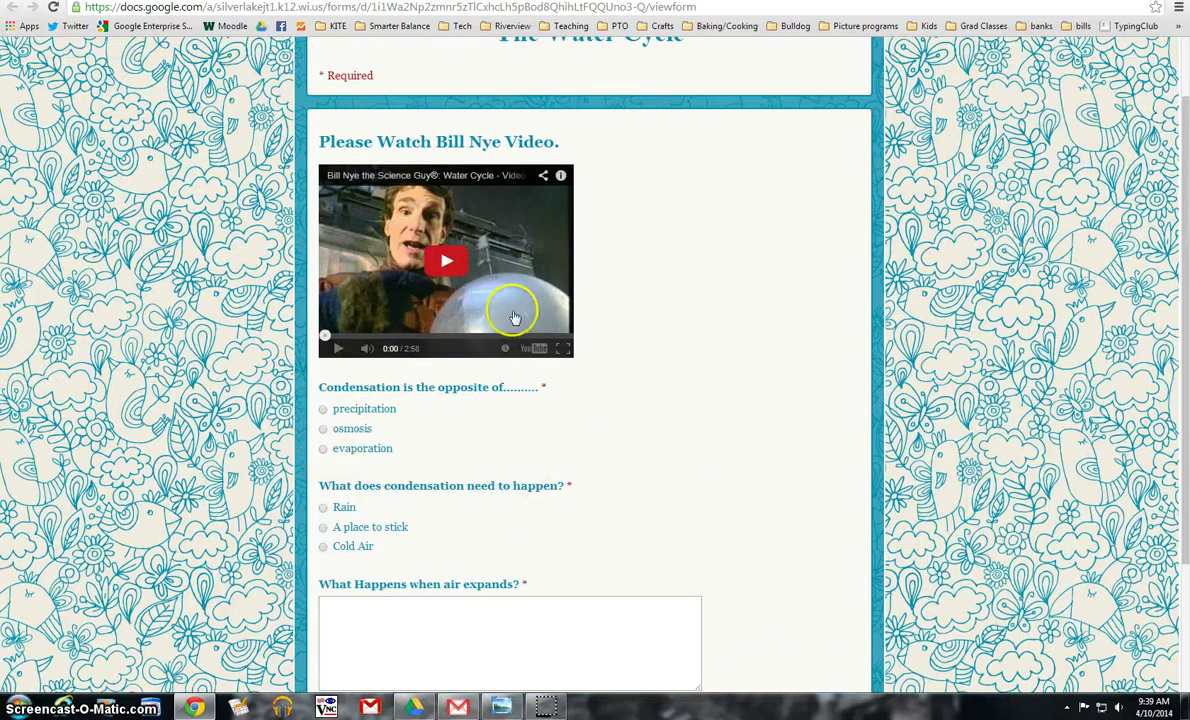
pyautogui.click(445, 260)
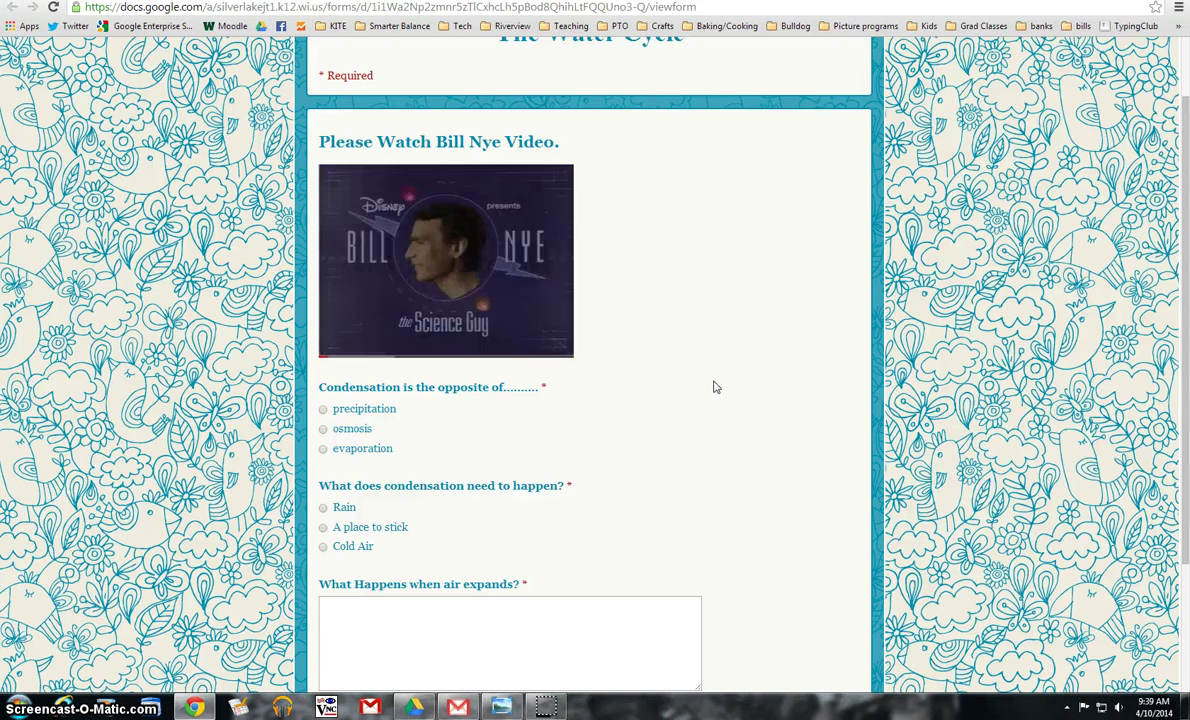
pyautogui.click(336, 349)
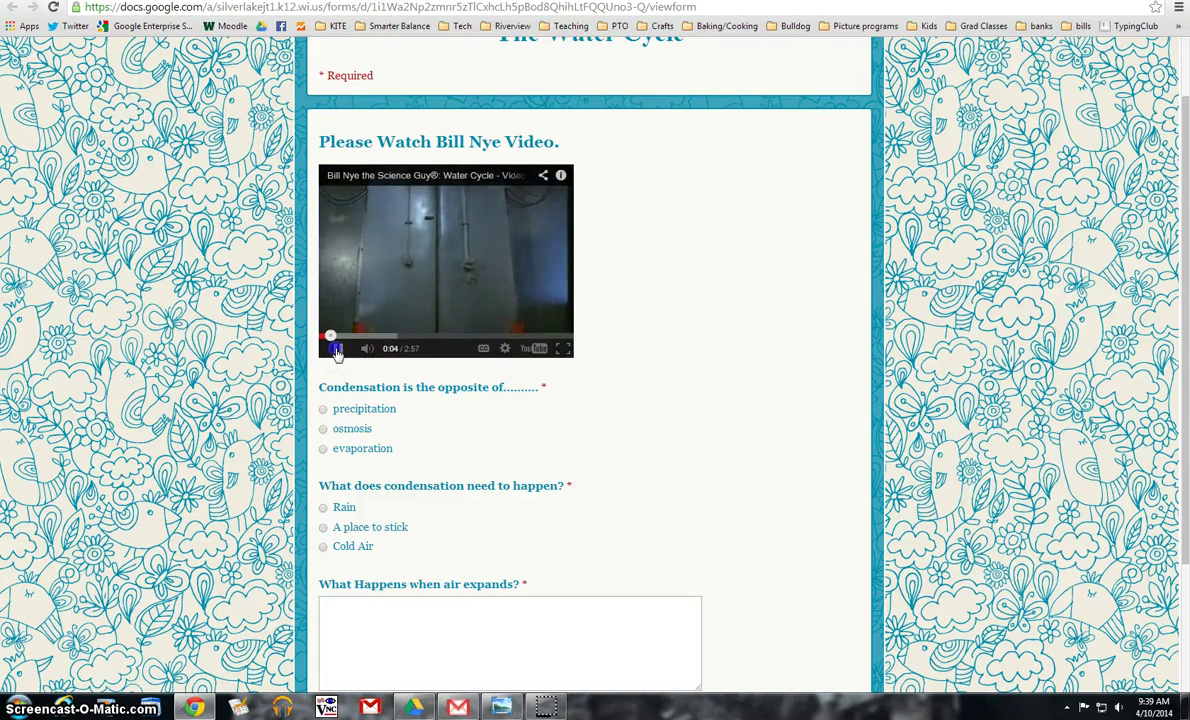
# Step: Answer evaporation, A place to stick and 'it cools off.', then submit the response
pyautogui.click(323, 449)
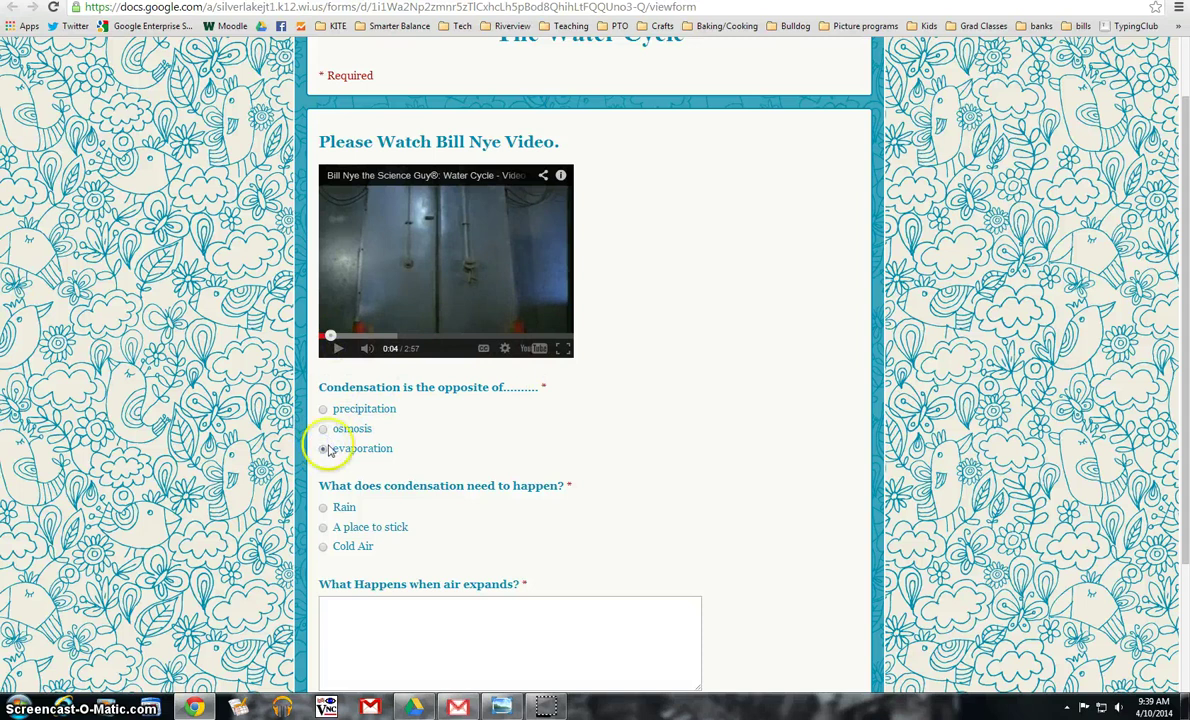
pyautogui.click(327, 533)
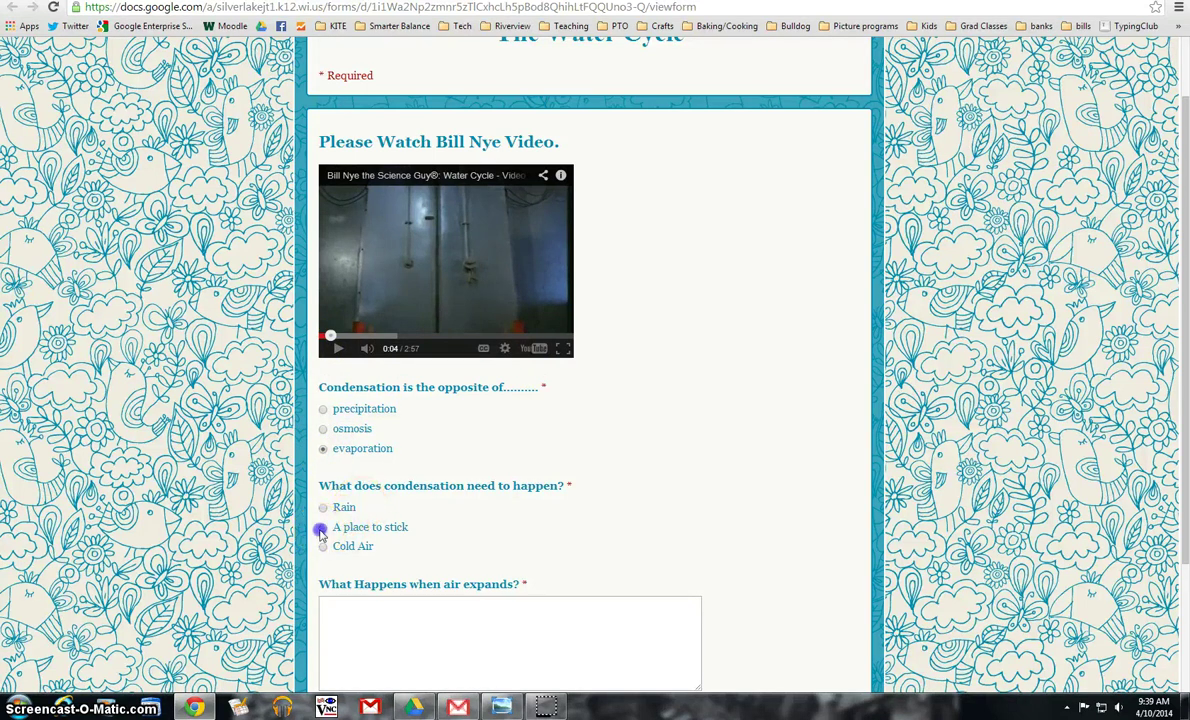
pyautogui.click(369, 619)
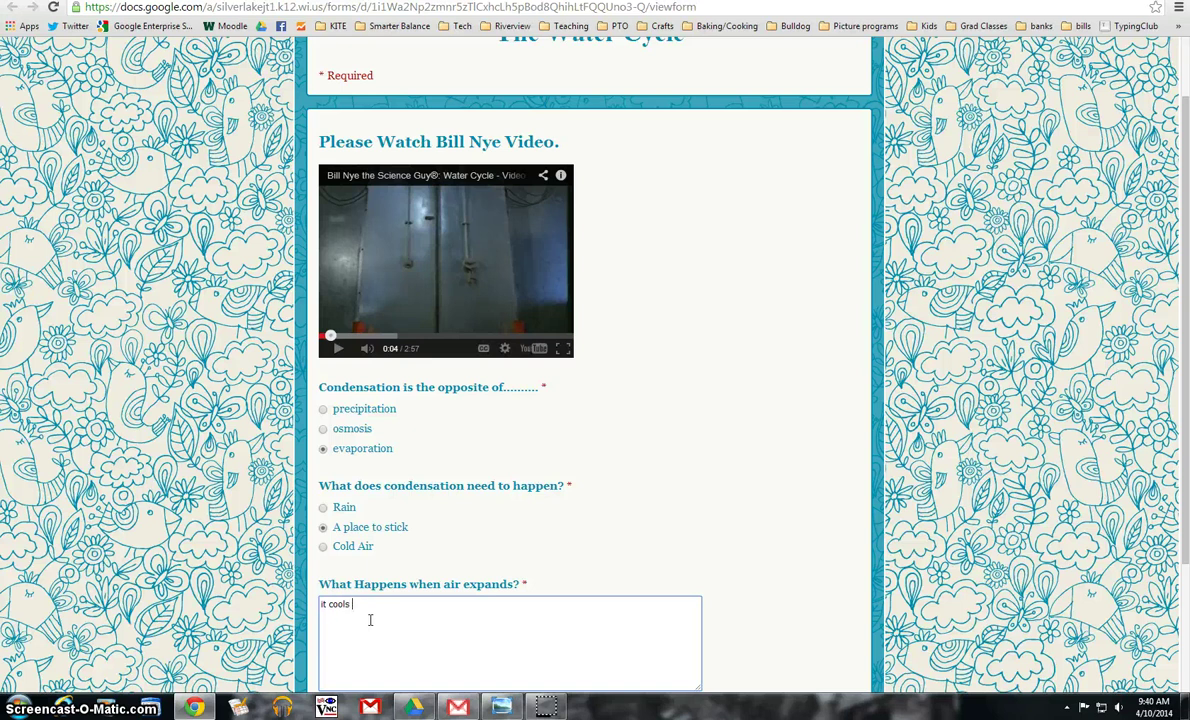
pyautogui.write('it cools off.')
pyautogui.scroll(-3, 409, 637)
pyautogui.click(337, 547)
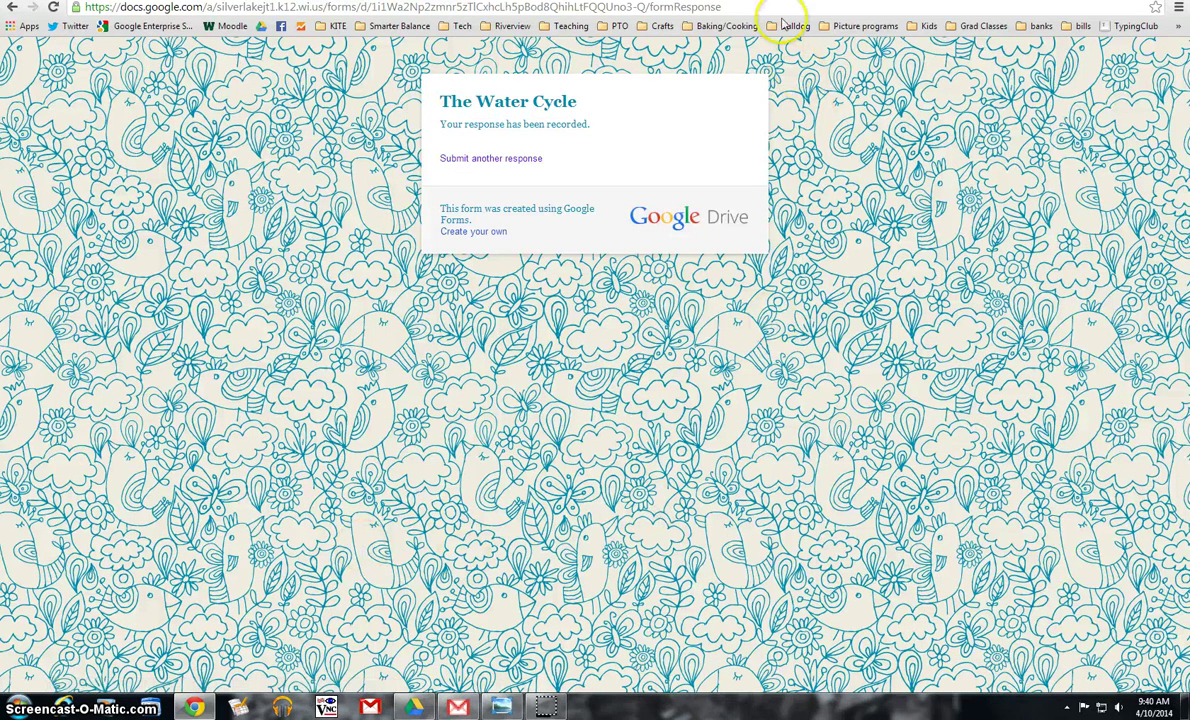
# Step: Return to The Water Cycle form's edit page to reach its responses
pyautogui.hotkey('ctrl', 'Tab')
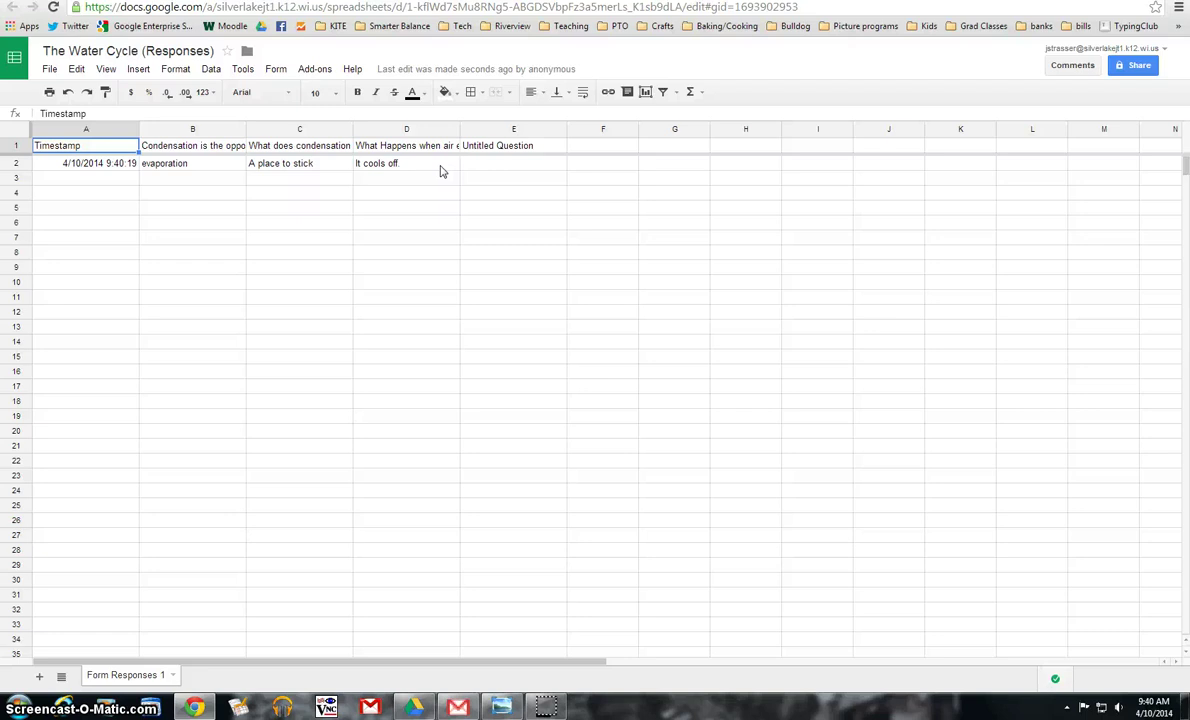
# Step: In the form editor settings, enable automatically collecting respondents' usernames
pyautogui.hotkey('ctrl', 'Tab')
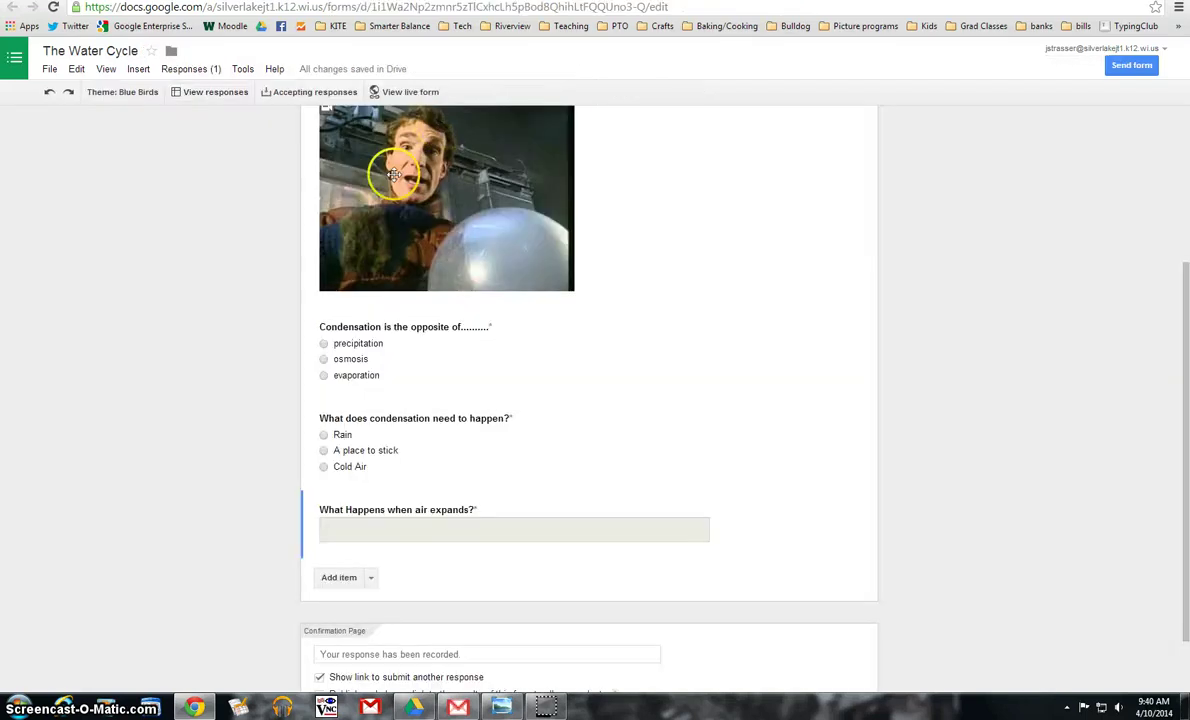
pyautogui.scroll(3, 385, 165)
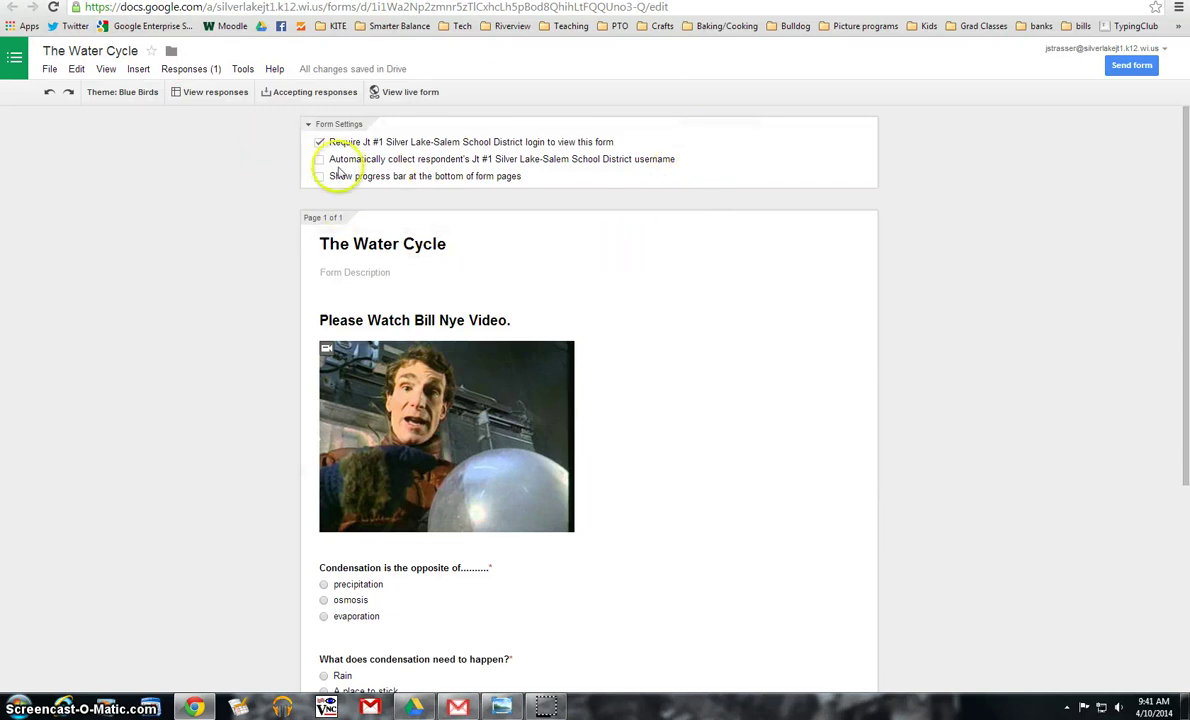
pyautogui.scroll(-3, 315, 156)
pyautogui.scroll(3, 399, 224)
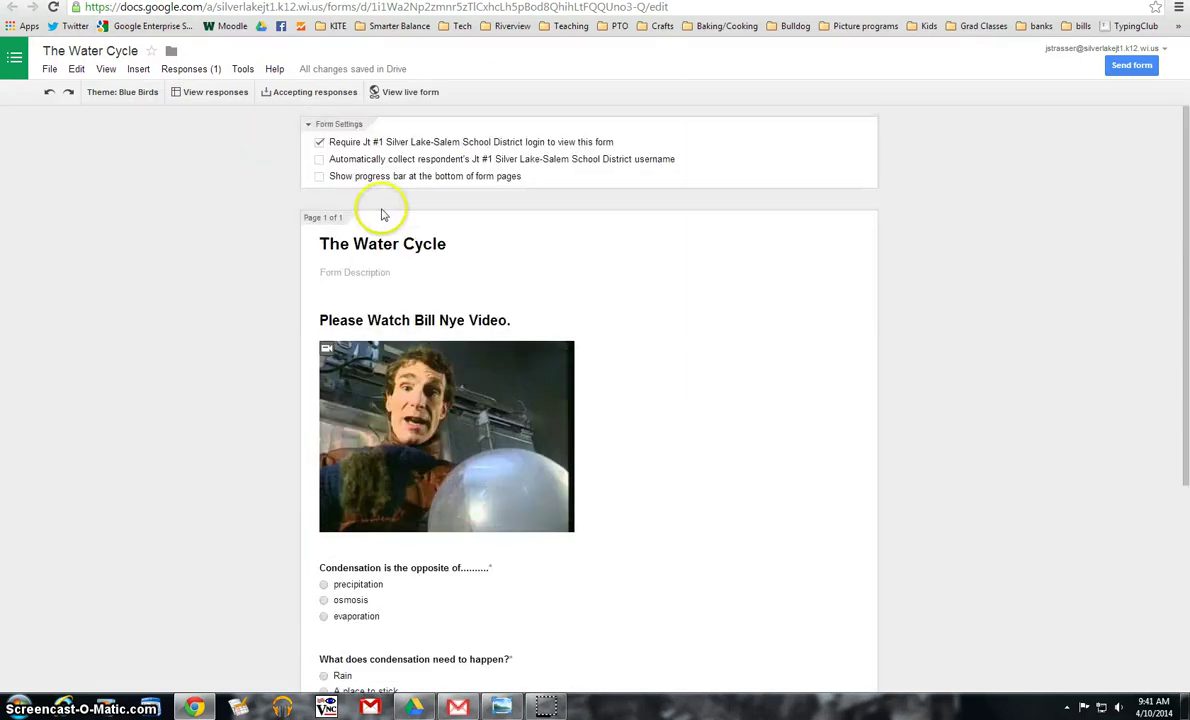
pyautogui.click(319, 159)
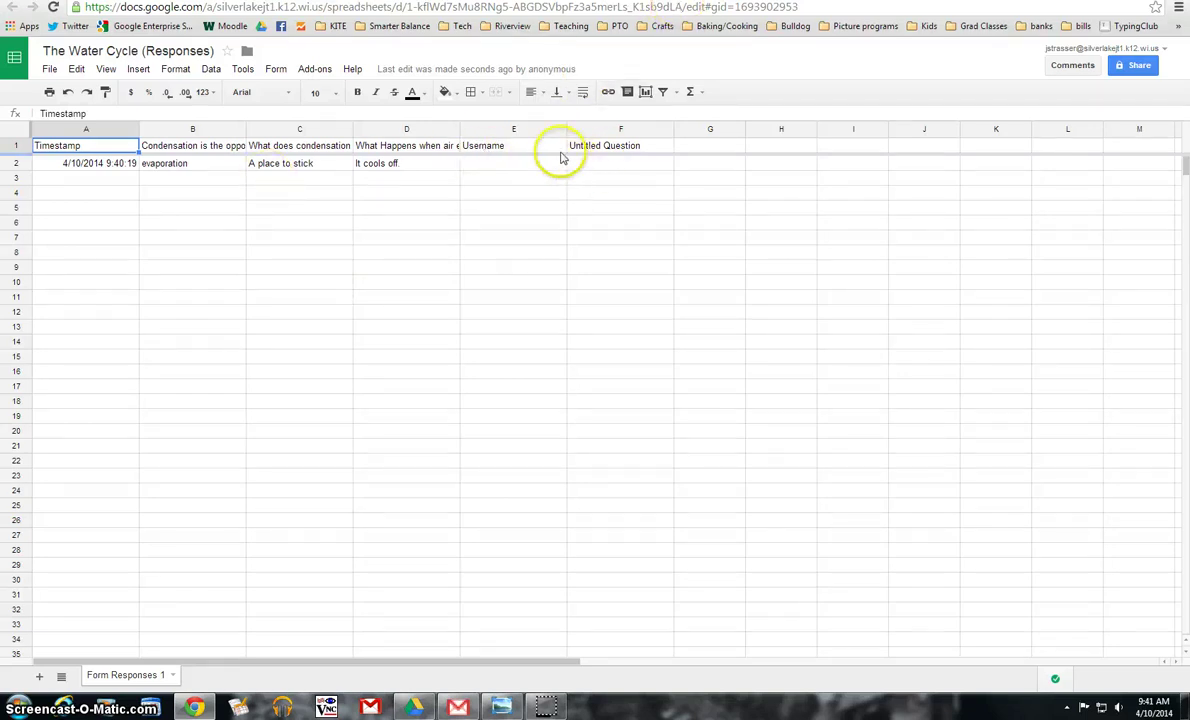
pyautogui.hotkey('ctrl', 'Tab')
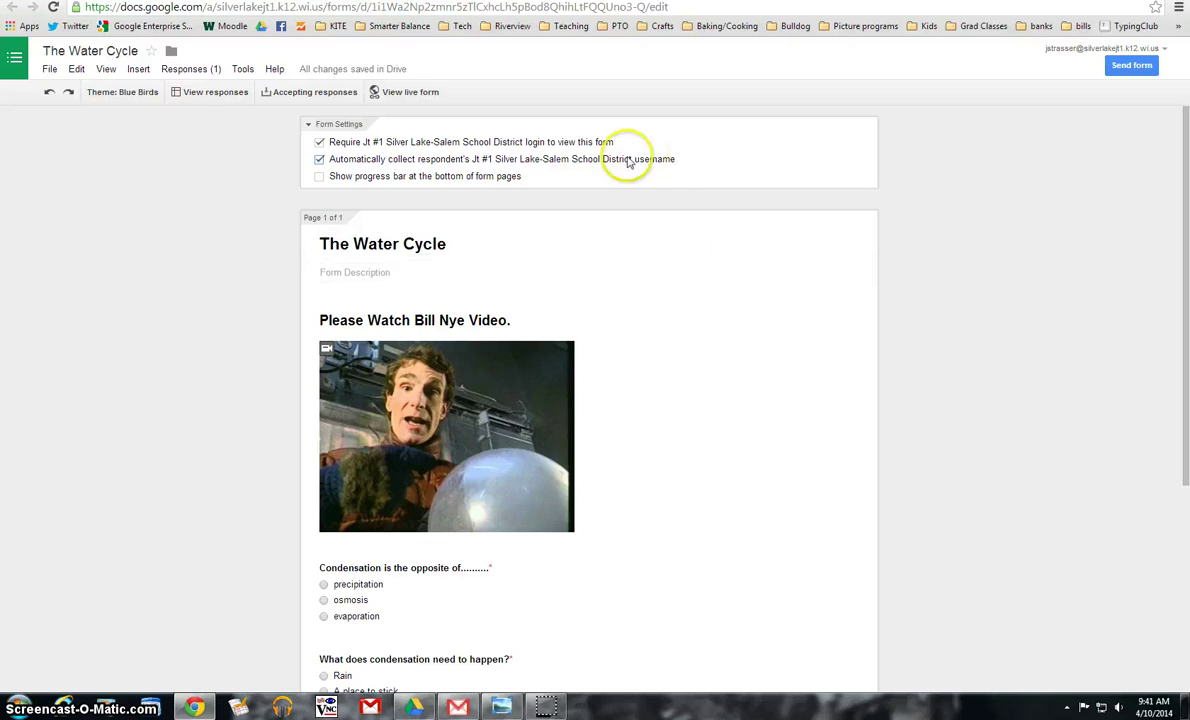
pyautogui.hotkey('ctrl', 'Tab')
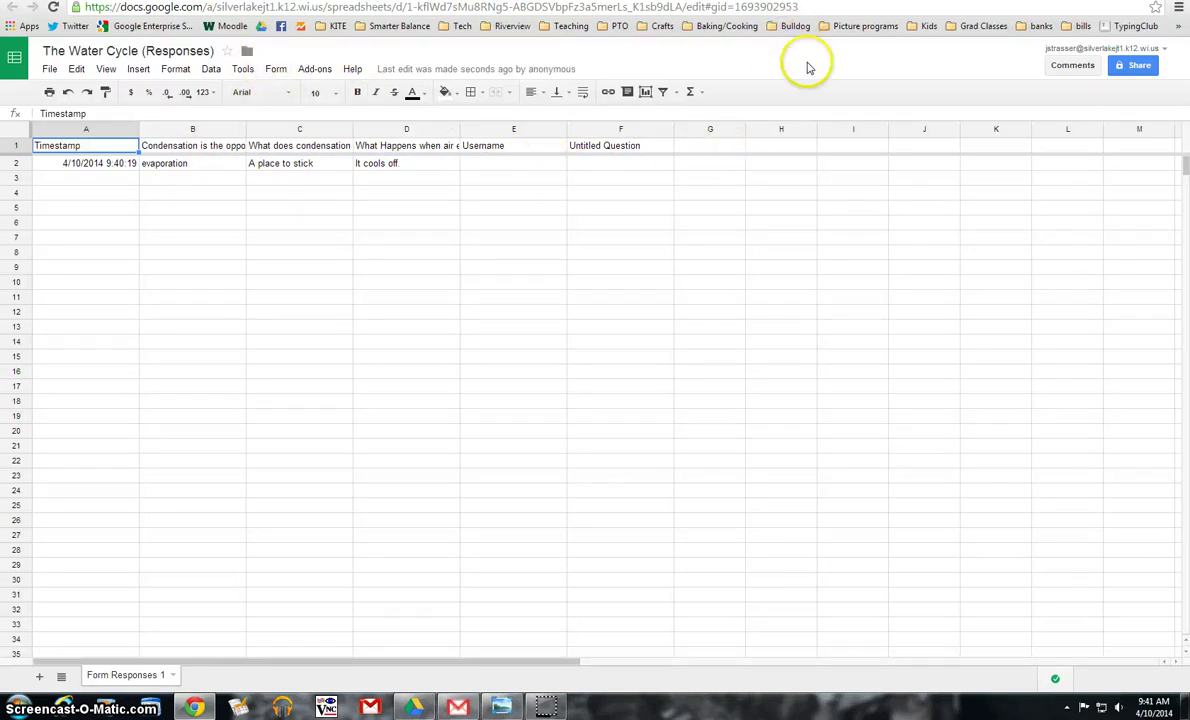
# Step: Switch back to The Water Cycle form editor browser tab
pyautogui.click(700, 2)
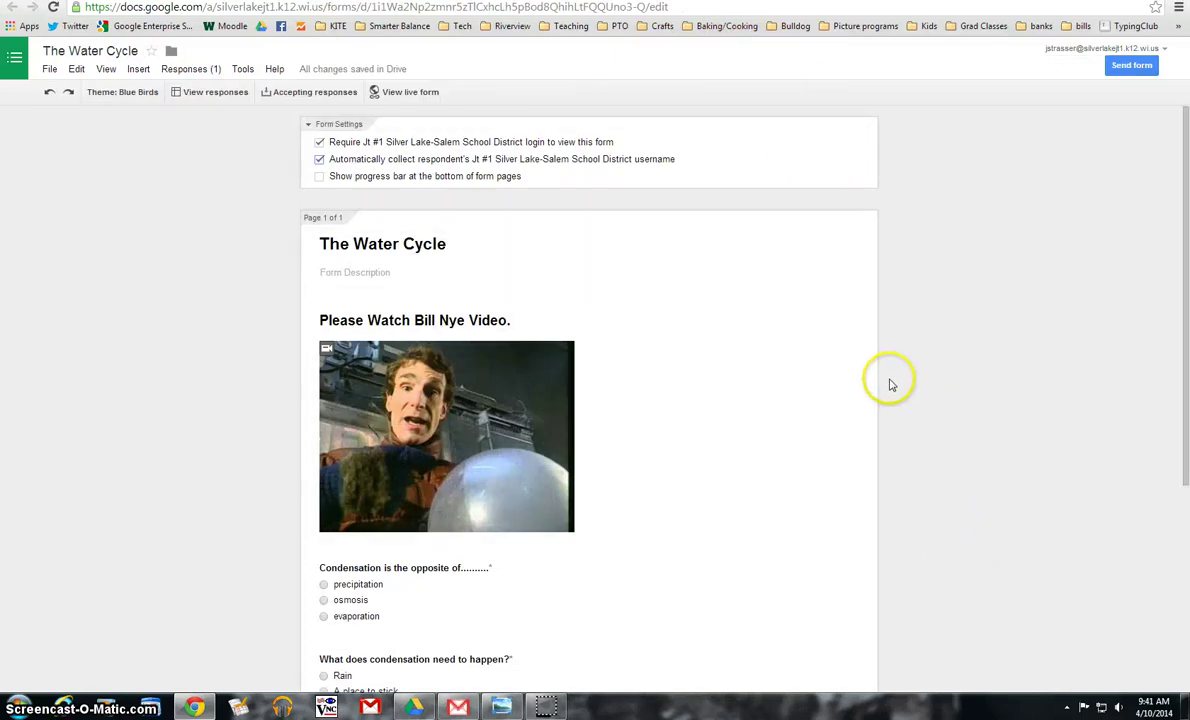
pyautogui.moveTo(837, 397)
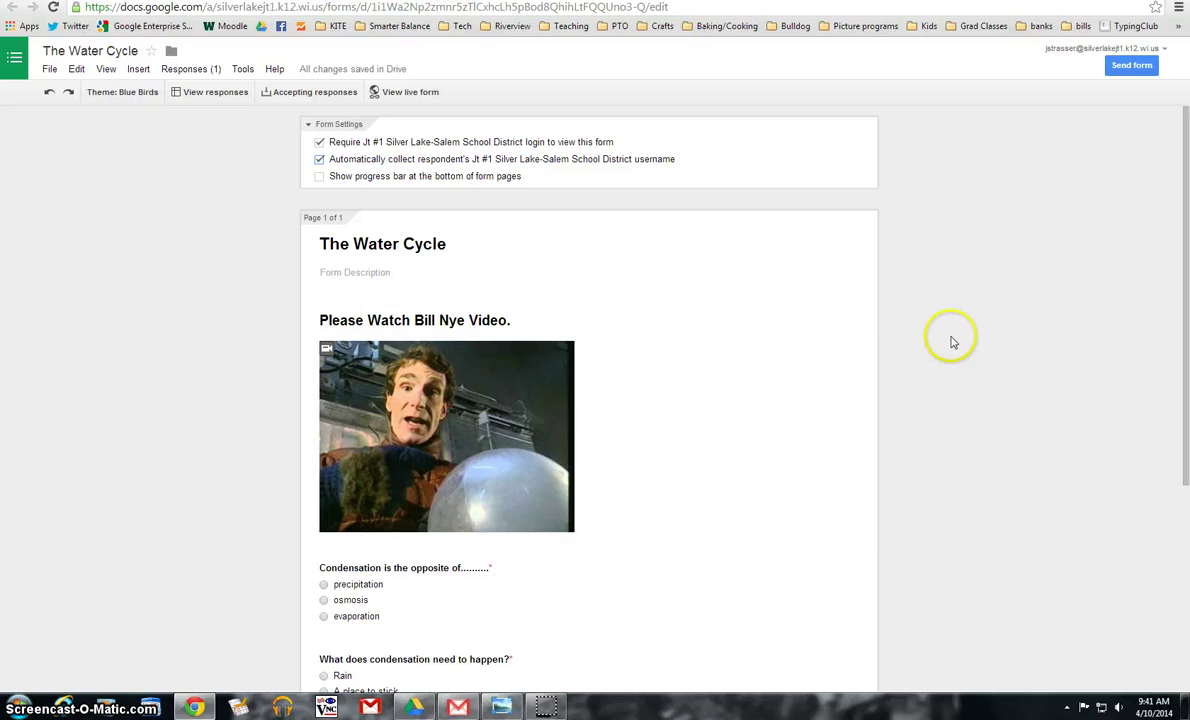